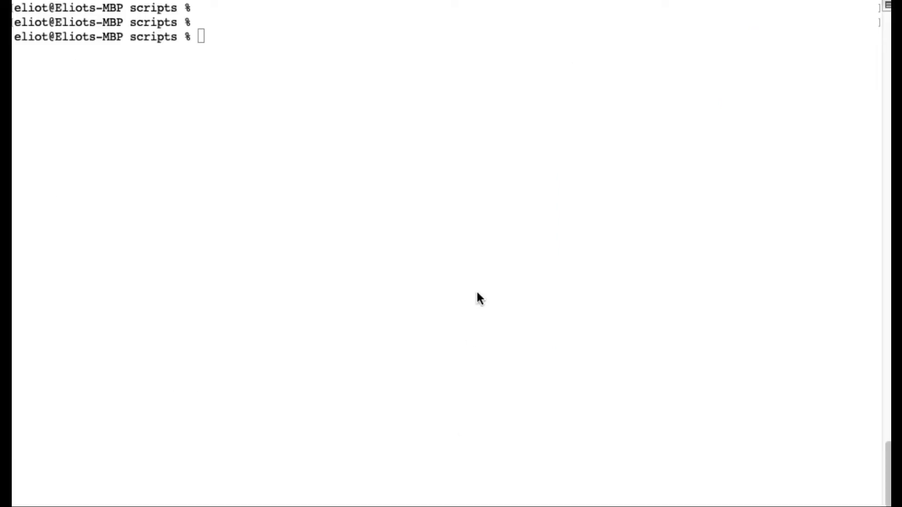
Display the contents of curlRequest.sh with more, then quit the viewer
left_click(478, 292)
type("more c")
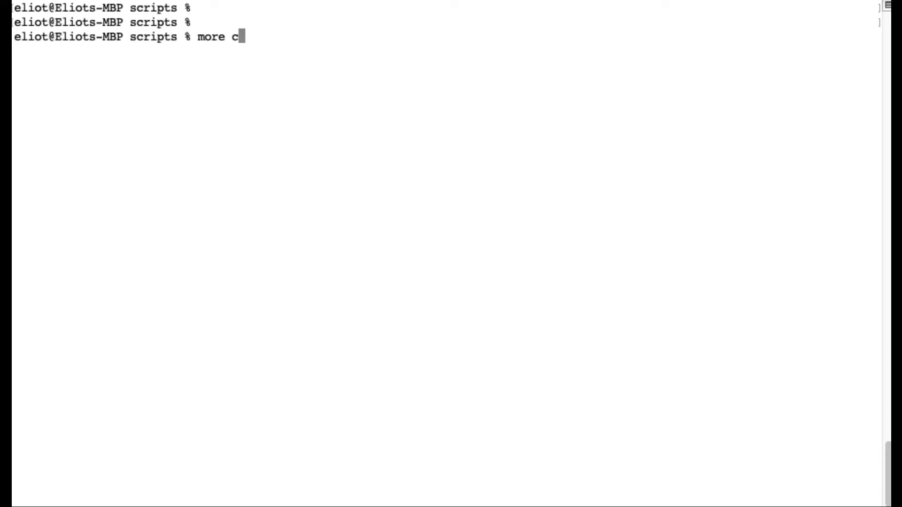
type("urlRequest.sh")
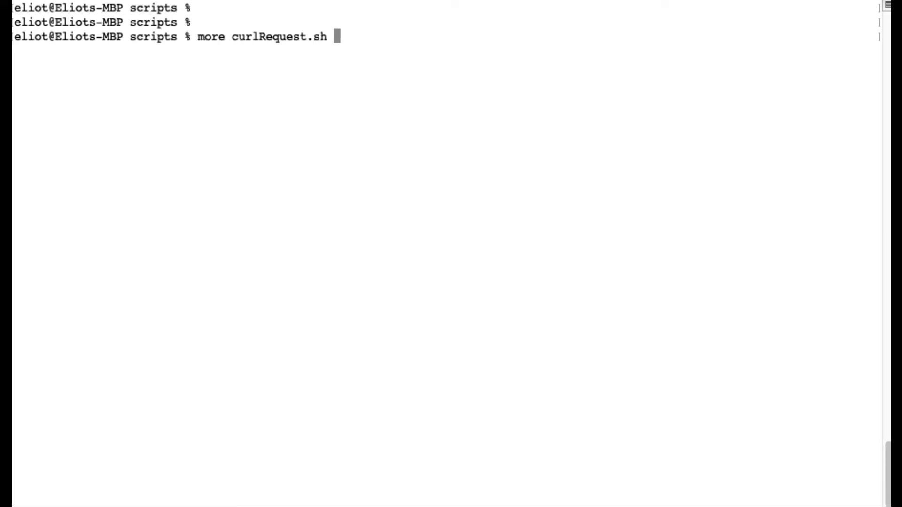
key("Return")
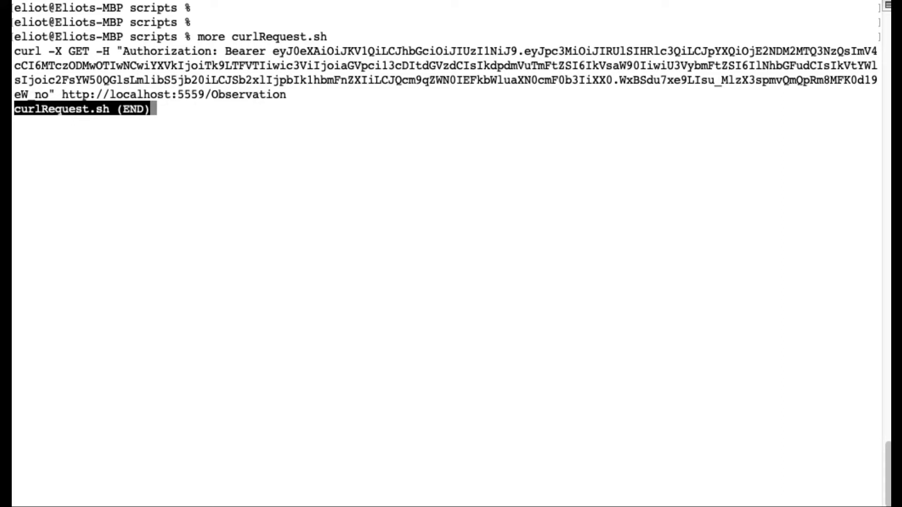
key("q")
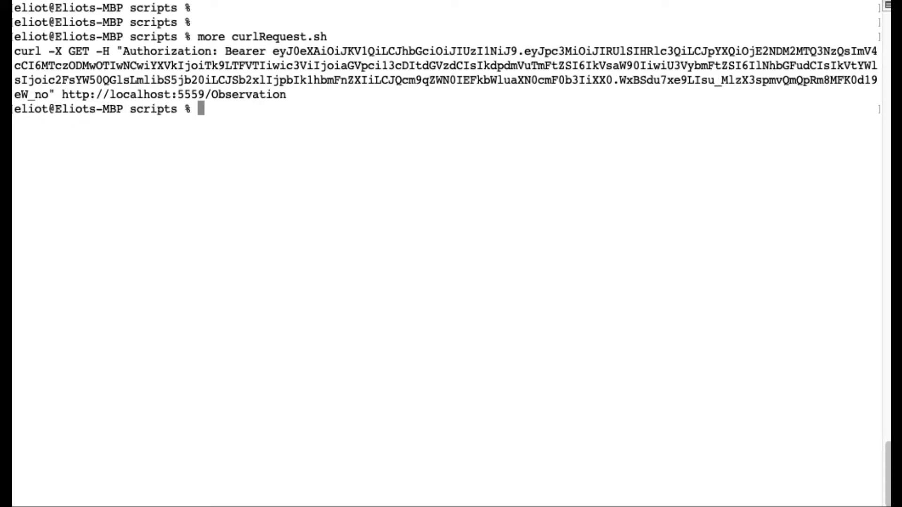
Run ./curlRequest.sh and highlight a redacted "id": "XXXXX" field in the Observation output
type("./curlRequest.sh")
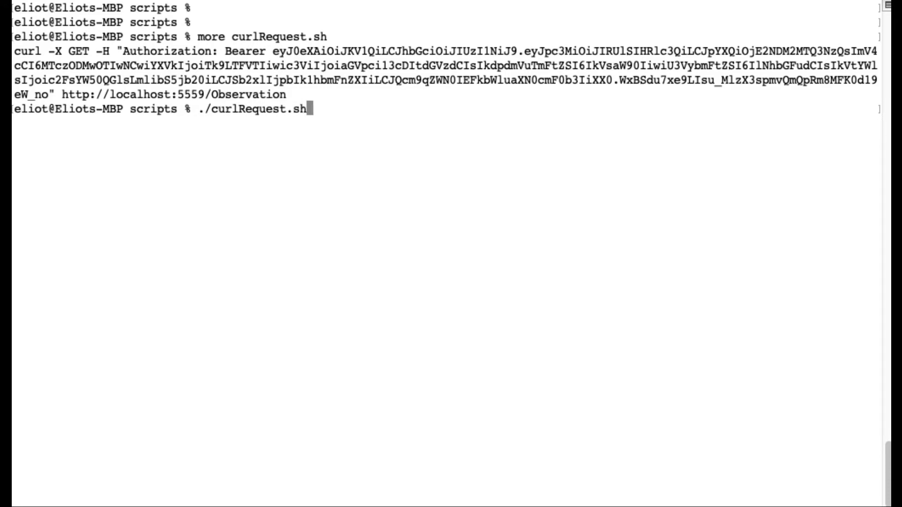
key("Return")
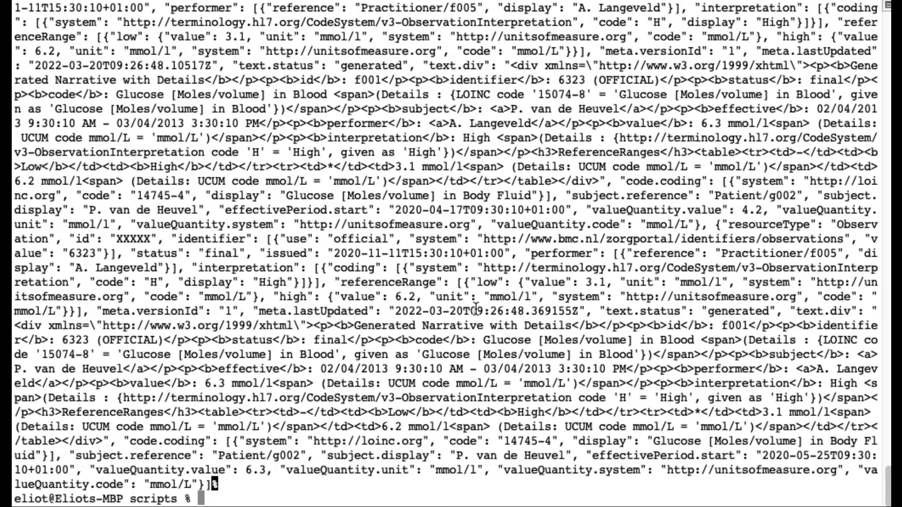
scroll(476, 307, "up", 5)
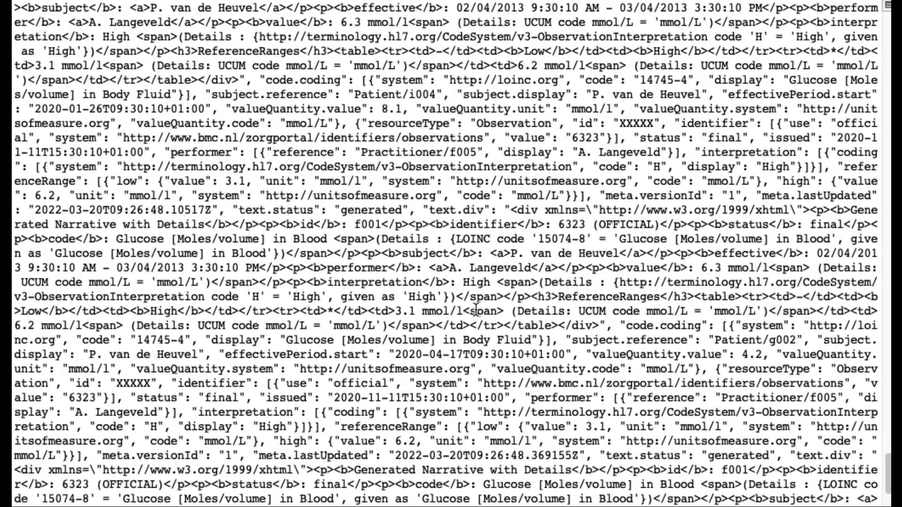
scroll(476, 310, "up", 3)
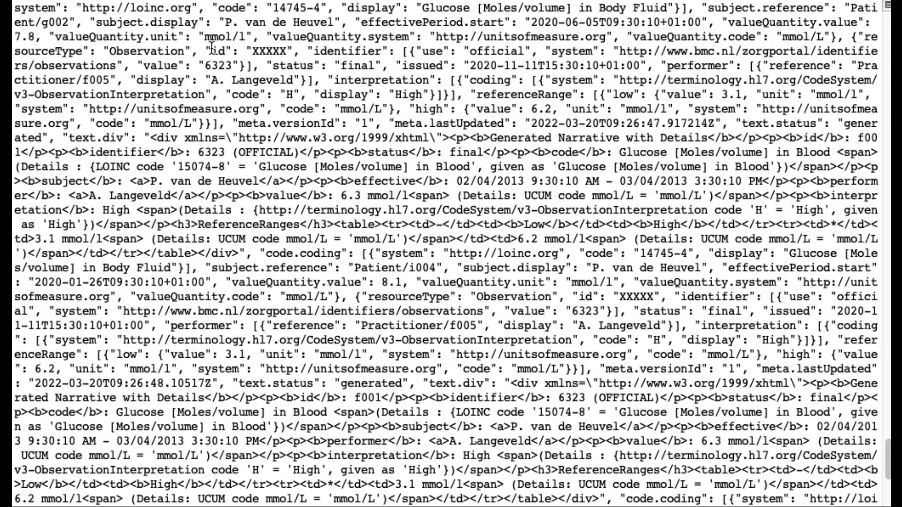
left_click_drag(212, 47, 296, 53)
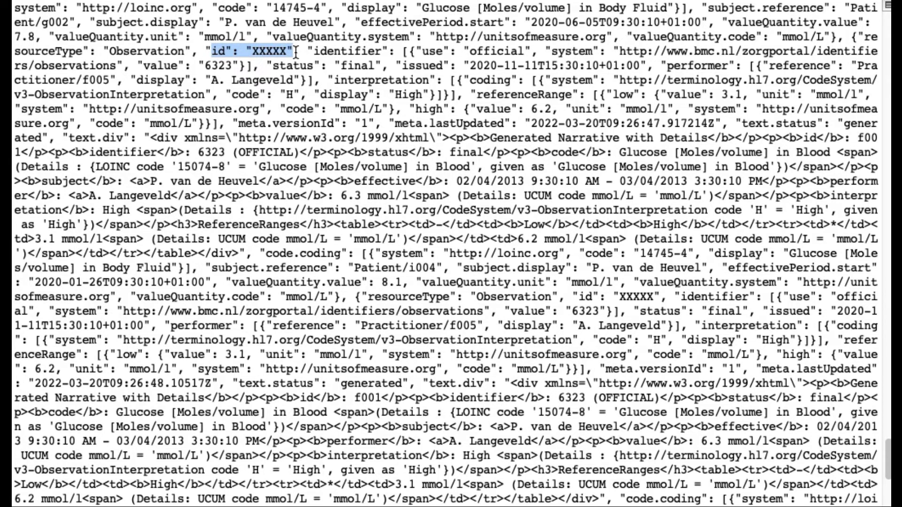
Scroll further up the Observation dump and highlight another XXXXX id value
scroll(416, 239, "up", 1)
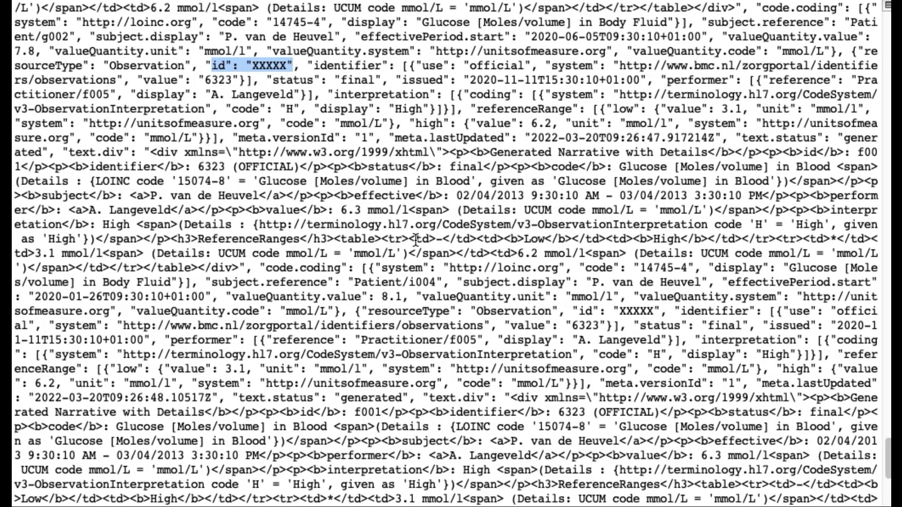
scroll(416, 239, "up", 4)
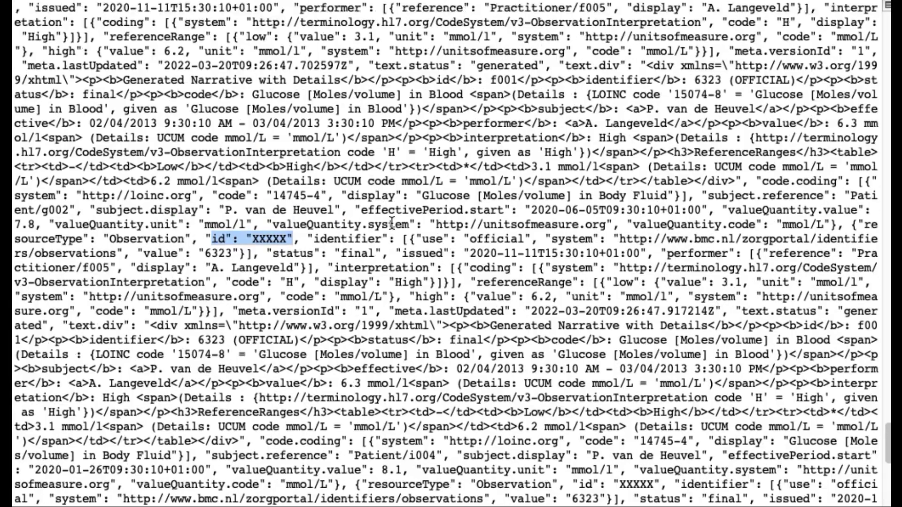
scroll(393, 224, "up", 5)
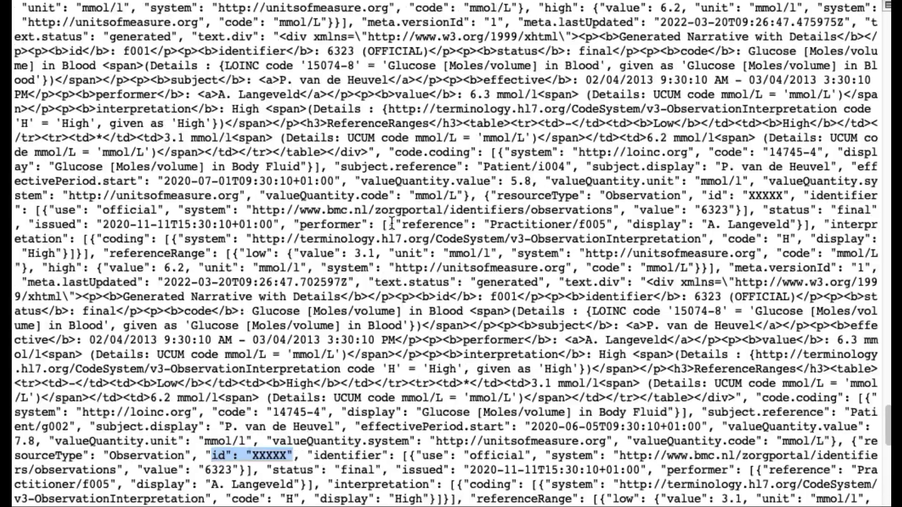
scroll(392, 224, "up", 3)
scroll(393, 225, "up", 5)
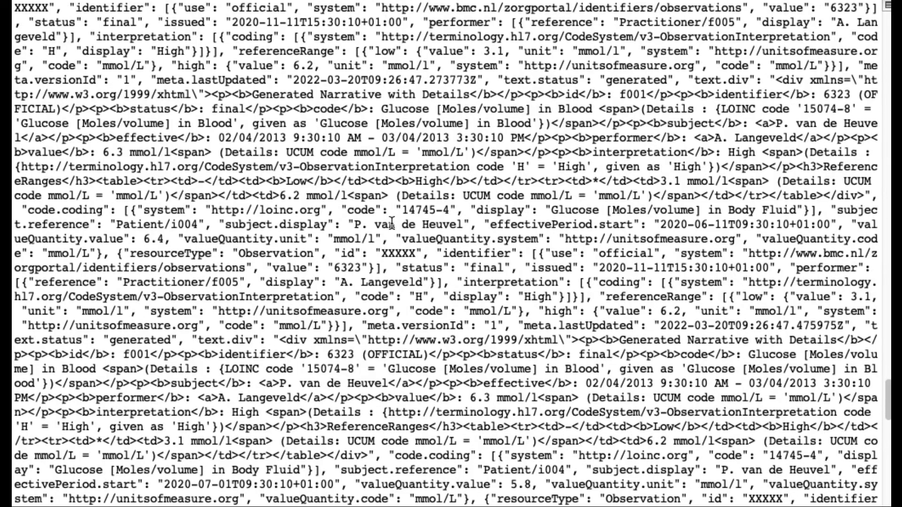
left_click_drag(335, 254, 423, 253)
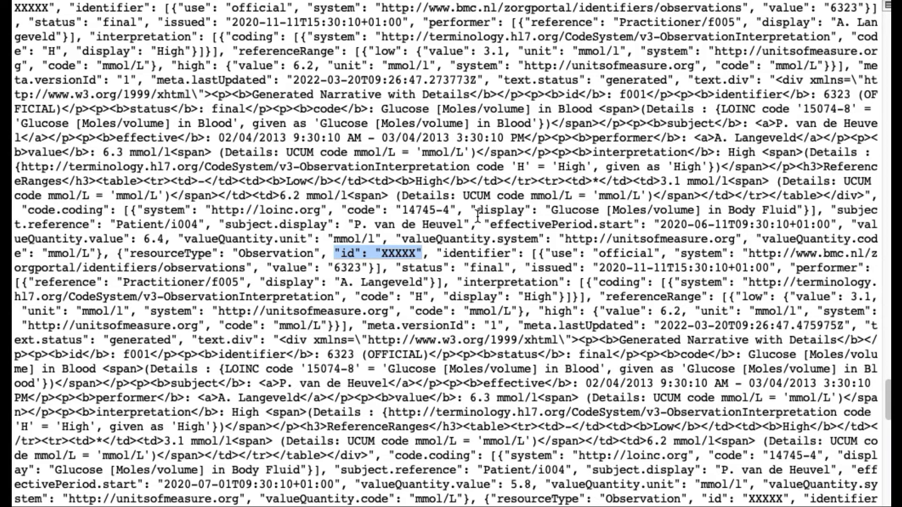
scroll(478, 217, "up", 1)
scroll(477, 217, "up", 1)
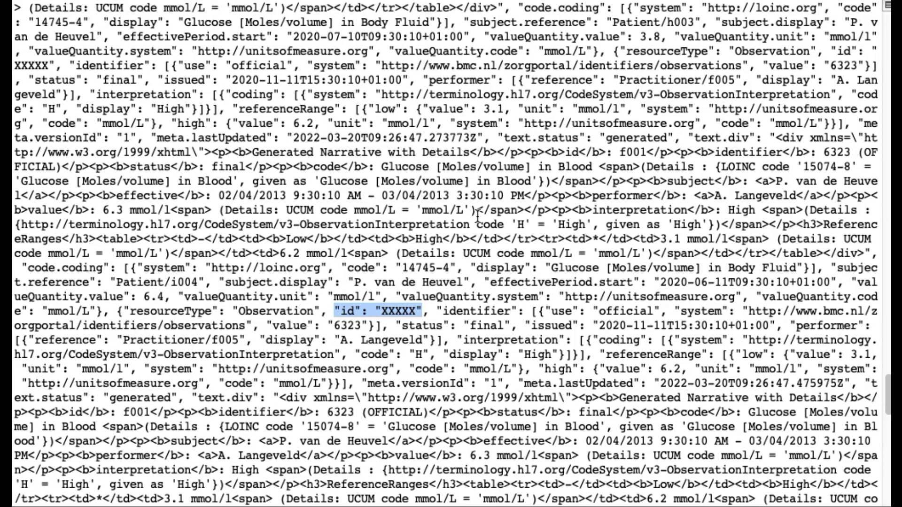
Display curlRequestBadJWT.sh and highlight its bad bearer token
key("Return")
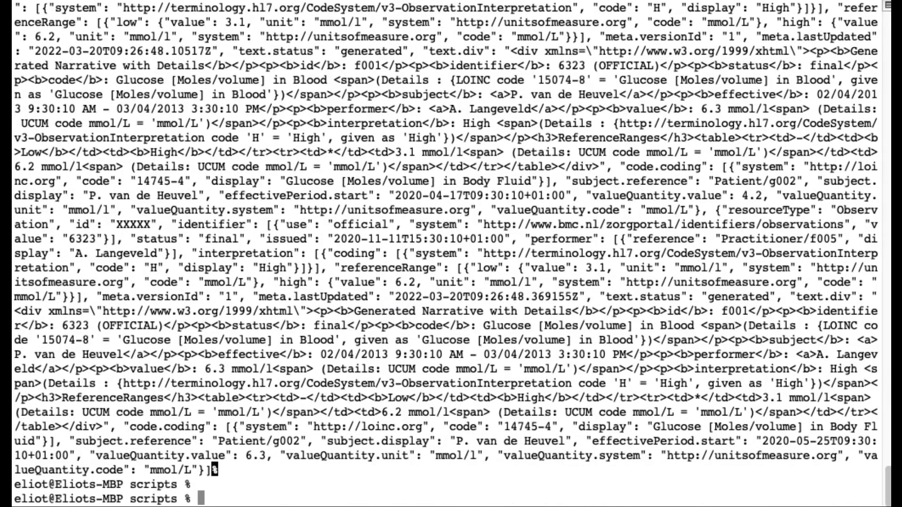
type("more ./cur")
key("Tab")
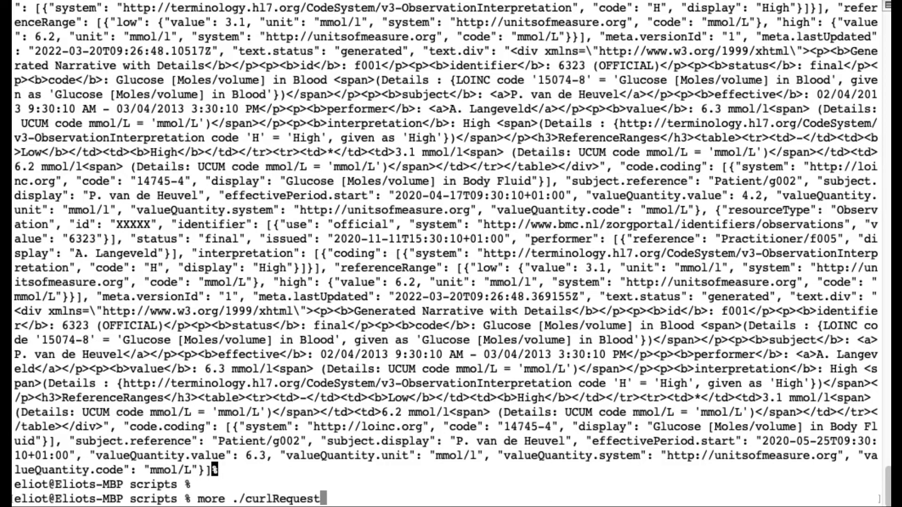
type("B")
key("Tab")
key("Return")
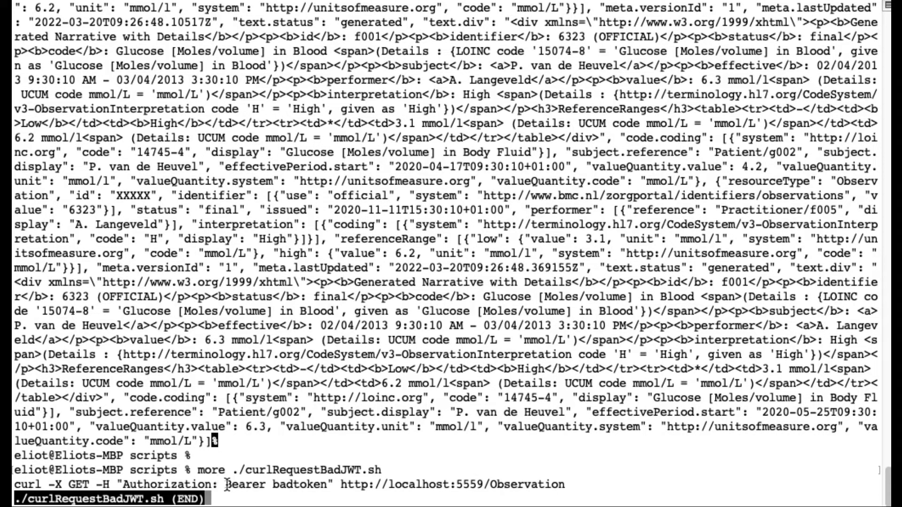
left_click_drag(226, 484, 334, 485)
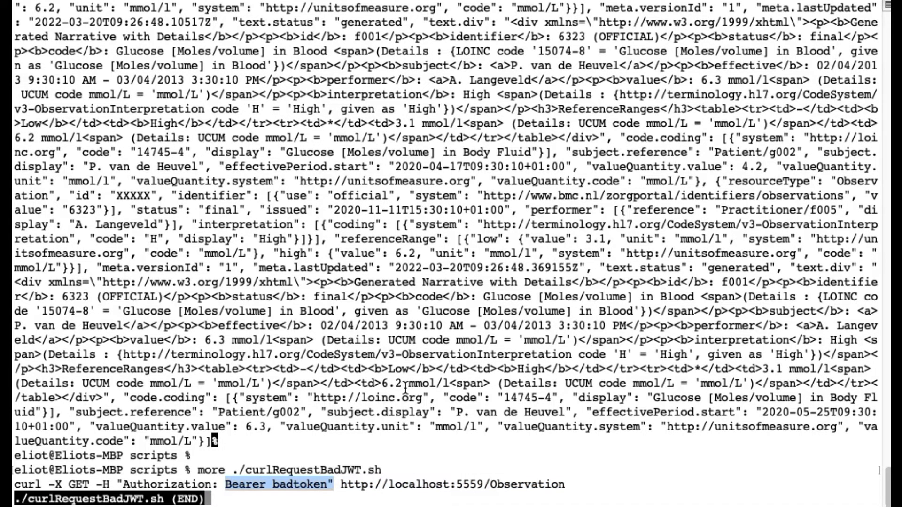
Run ./curlRequestBadJWT.sh and highlight the "User authentication fails!" error
type("q")
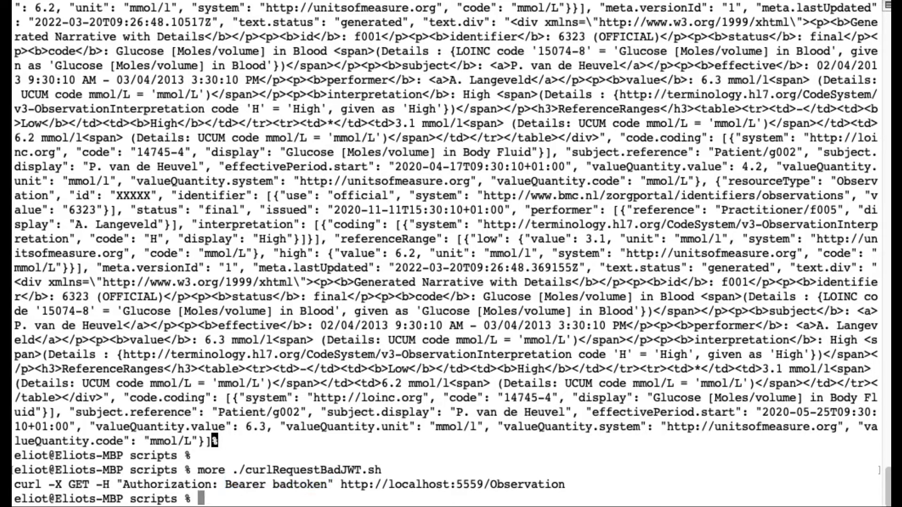
type("./curl")
key("Tab")
type("B")
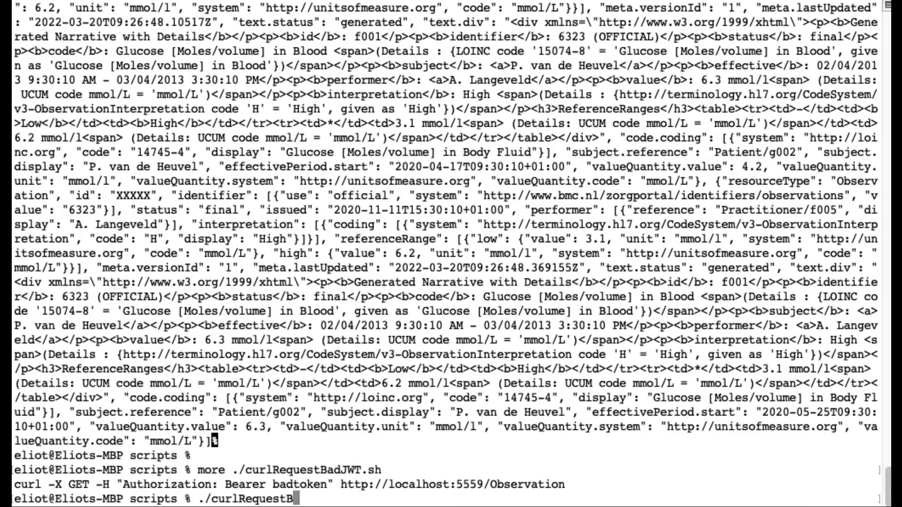
key("Tab")
key("Return")
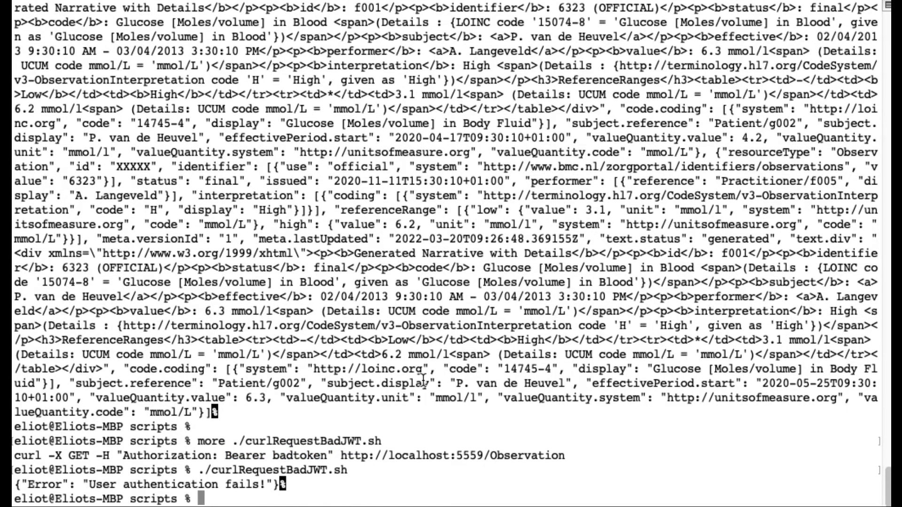
left_click_drag(14, 481, 318, 489)
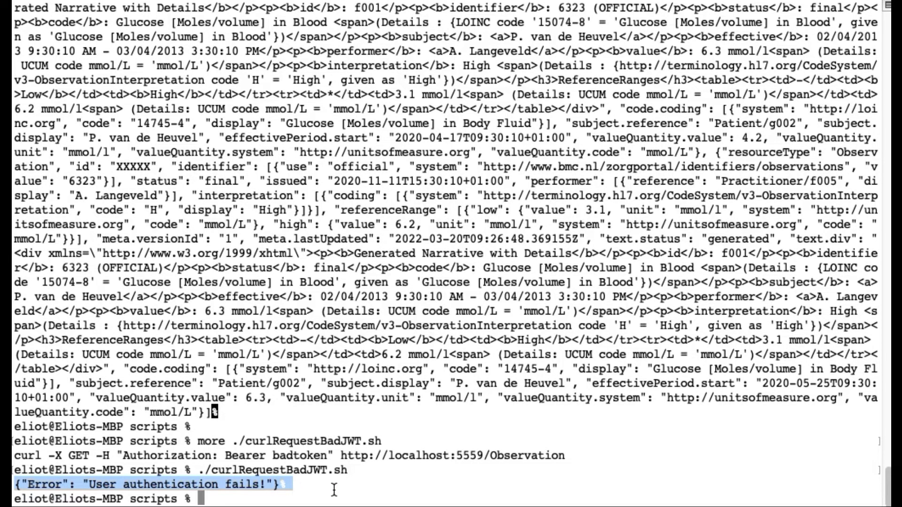
left_click(334, 490)
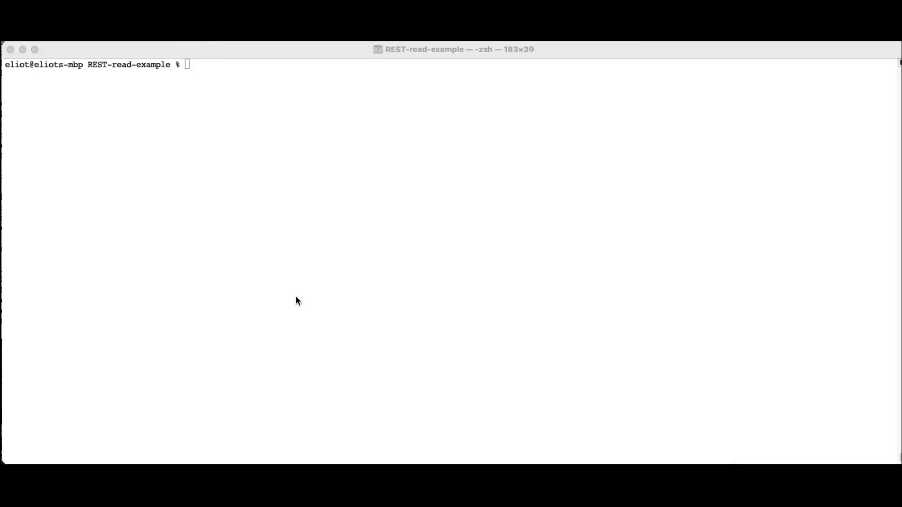
Show asset.yaml, highlight the blocked Patient column, then recall the earlier curl Observation GET
left_click(297, 297)
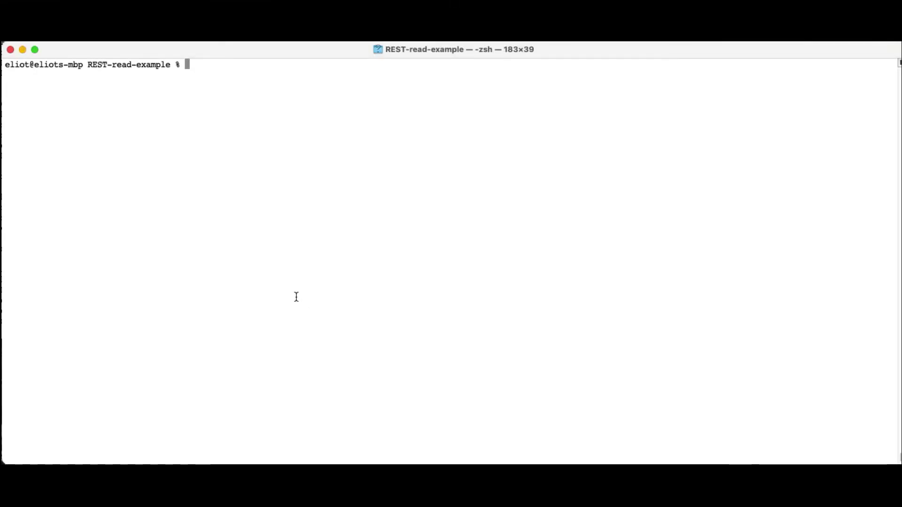
type("more asse")
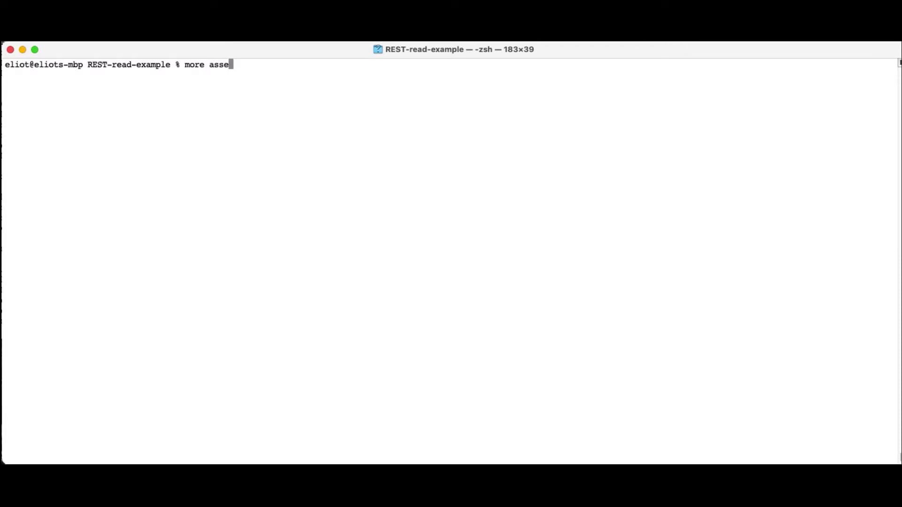
type("t.yamnl")
key("BackSpace")
key("BackSpace")
type("l")
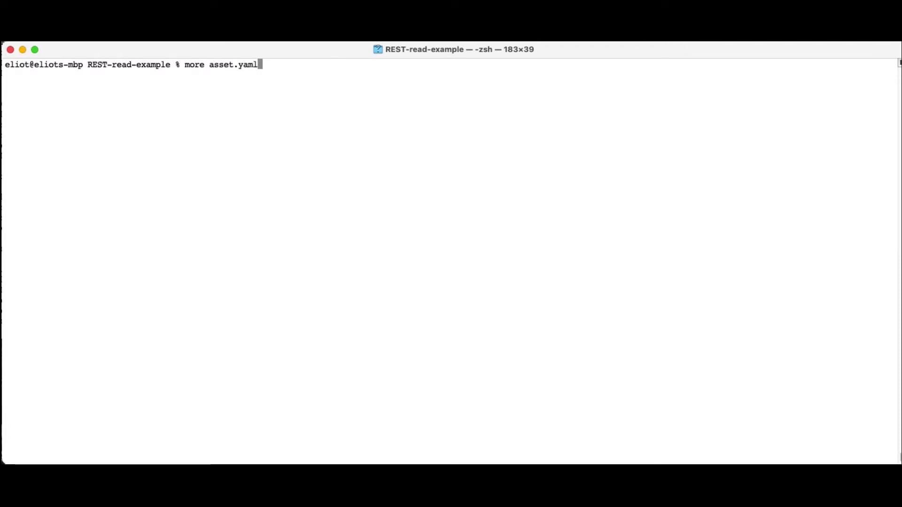
key("Return")
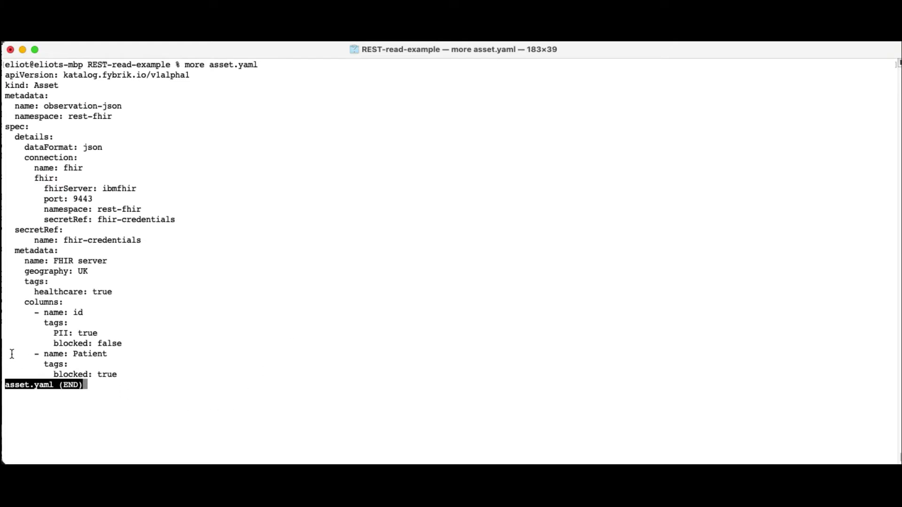
left_click_drag(10, 355, 123, 370)
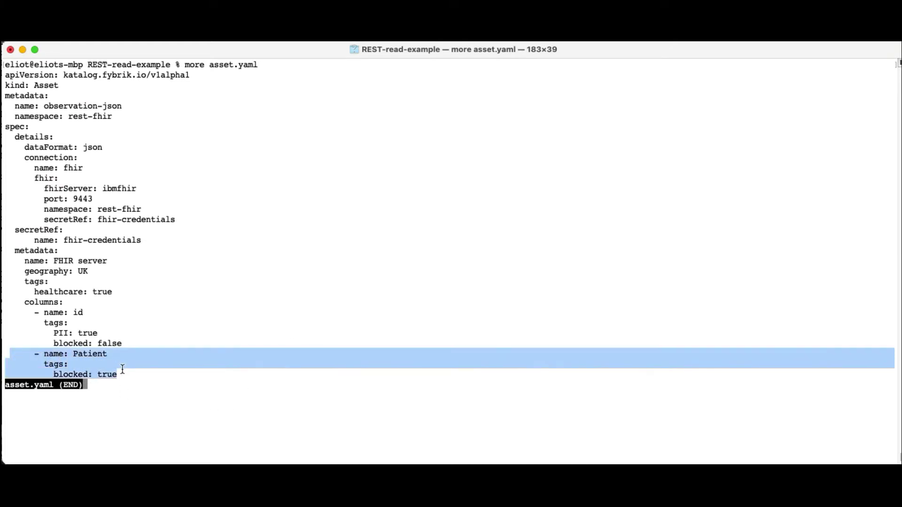
key("q")
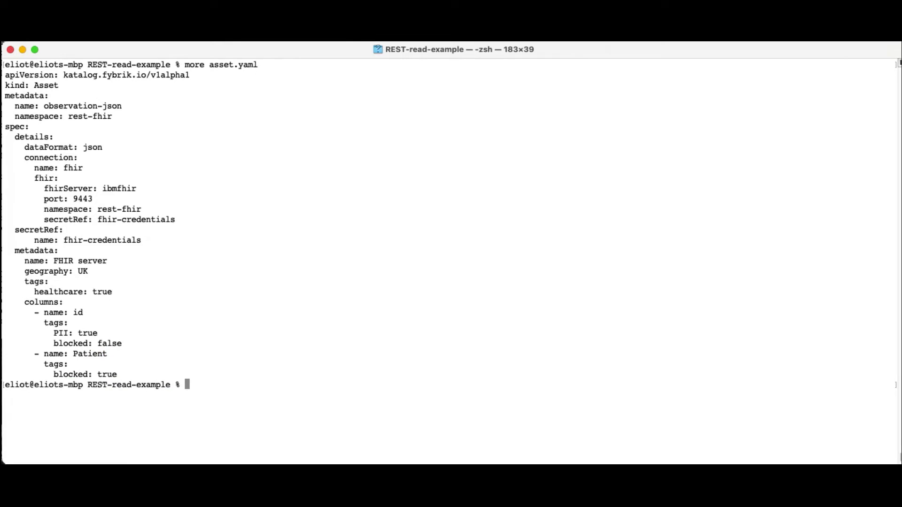
key("Up")
key("Up")
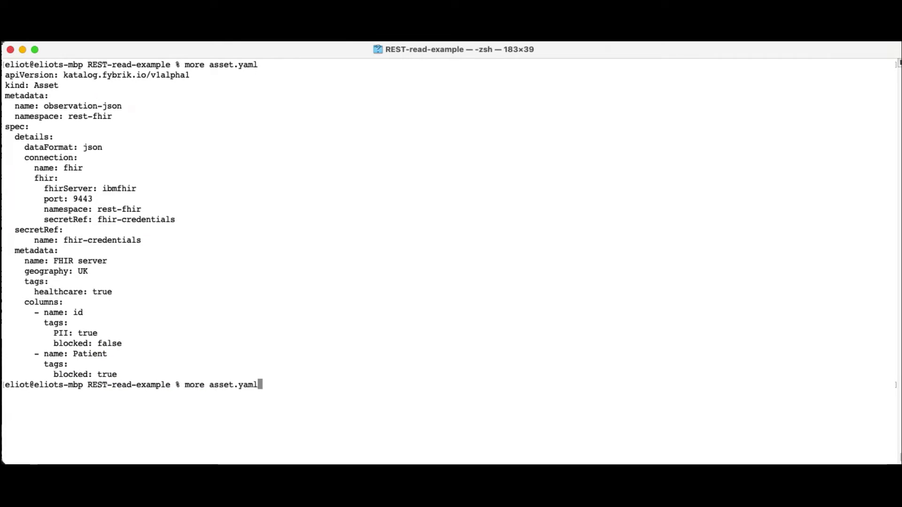
key("Up")
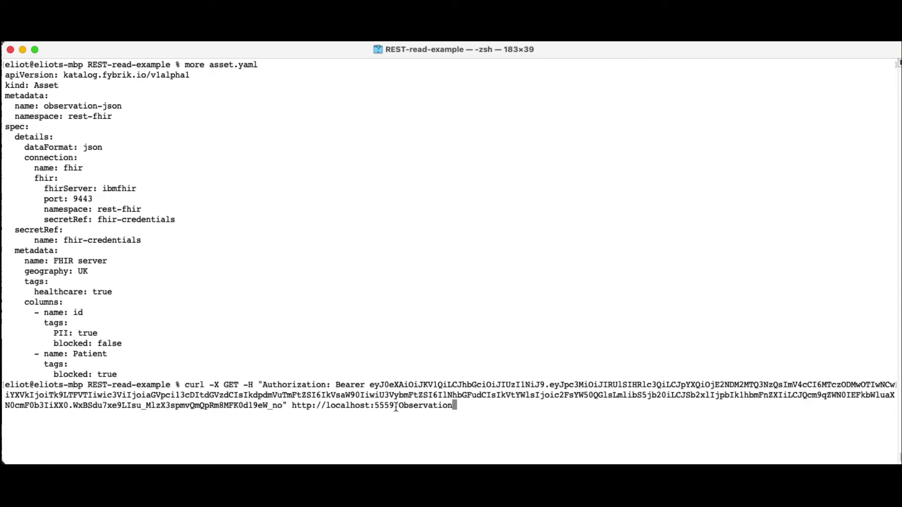
Run the curl GET for Observation, then rerun it for Patient and highlight "Resource blocked by policy!!"
left_click_drag(399, 406, 454, 406)
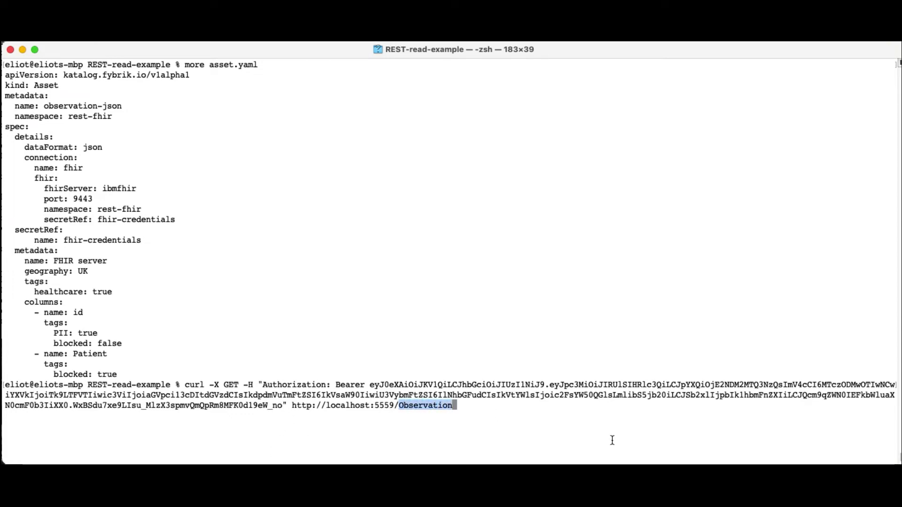
key("Return")
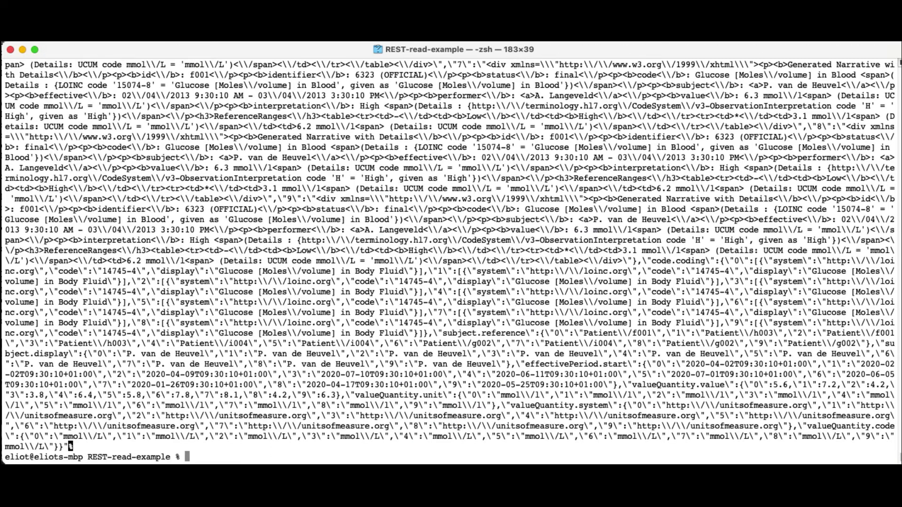
key("Up")
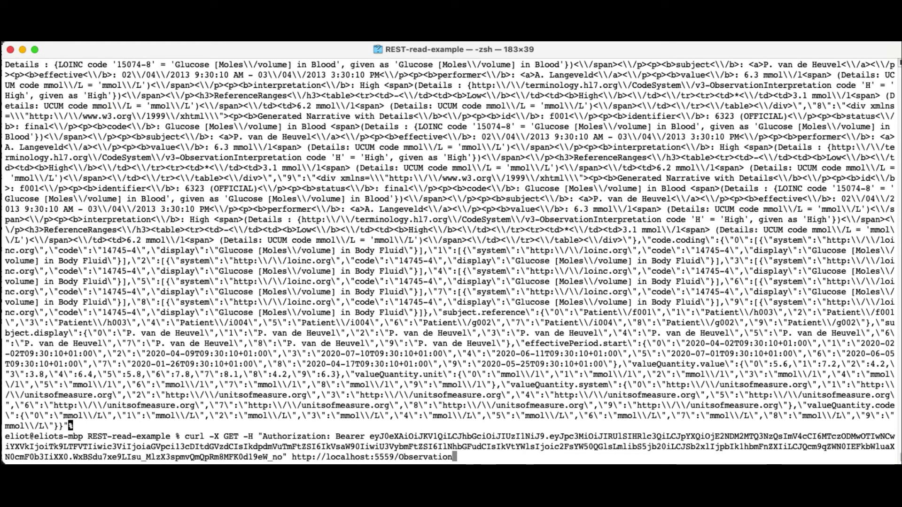
key("BackSpace")
key("BackSpace")
key("BackSpace")
key("BackSpace")
key("BackSpace")
key("BackSpace")
key("BackSpace")
key("BackSpace")
key("BackSpace")
key("BackSpace")
key("BackSpace")
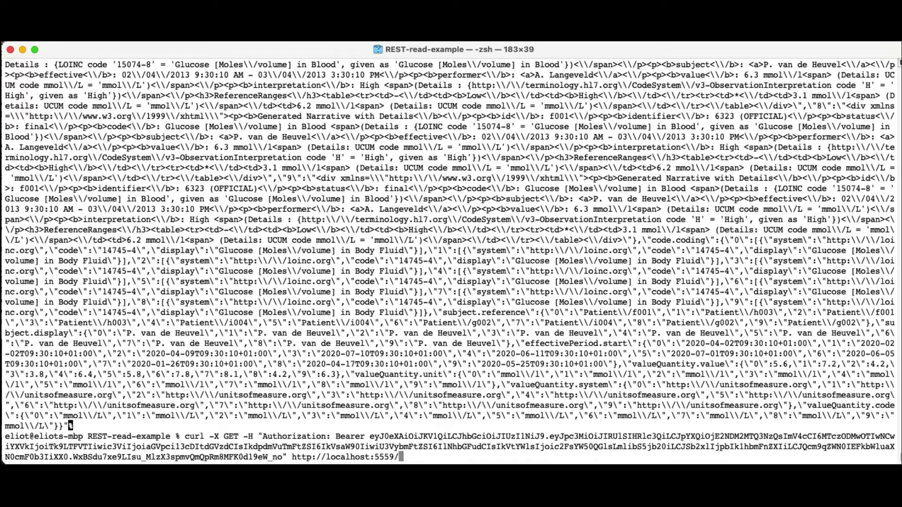
type("Pati")
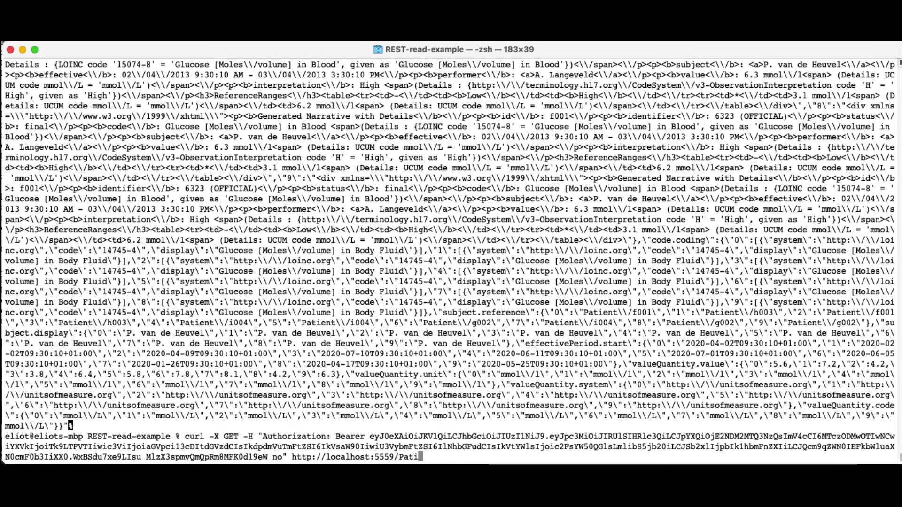
type("ent")
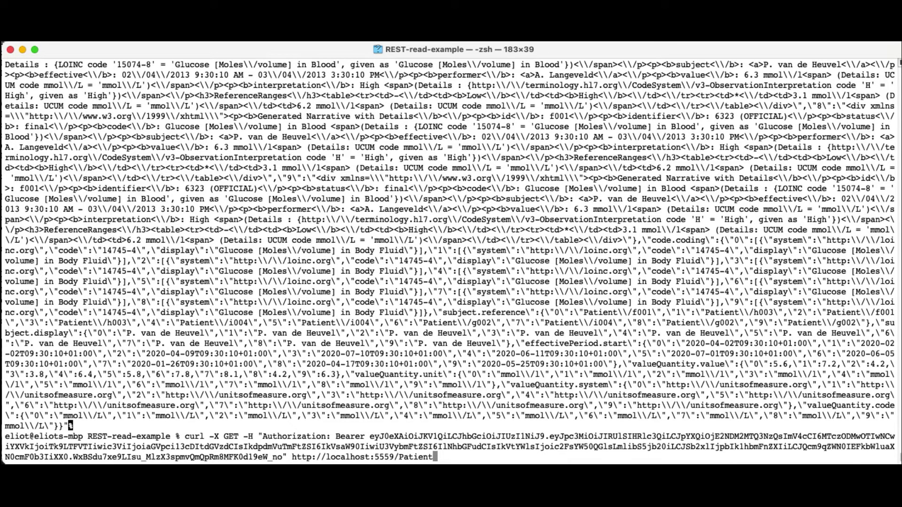
key("Return")
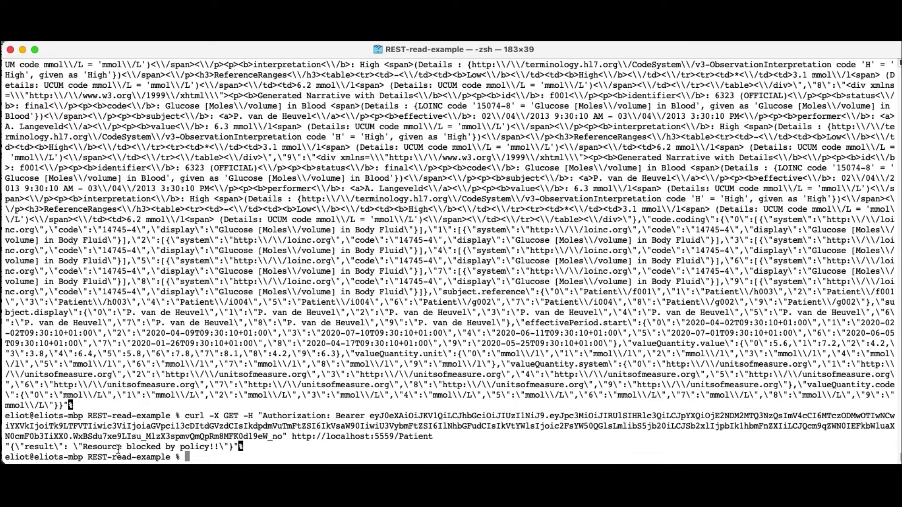
left_click_drag(6, 447, 254, 447)
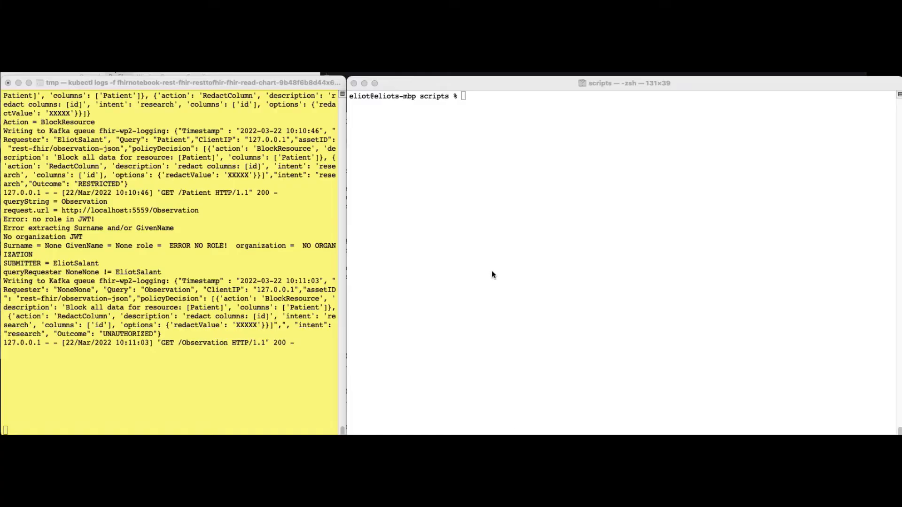
Run ./curlRequest.sh and highlight the AUTHORIZED outcome in the kubectl logs window
left_click(510, 231)
type(".")
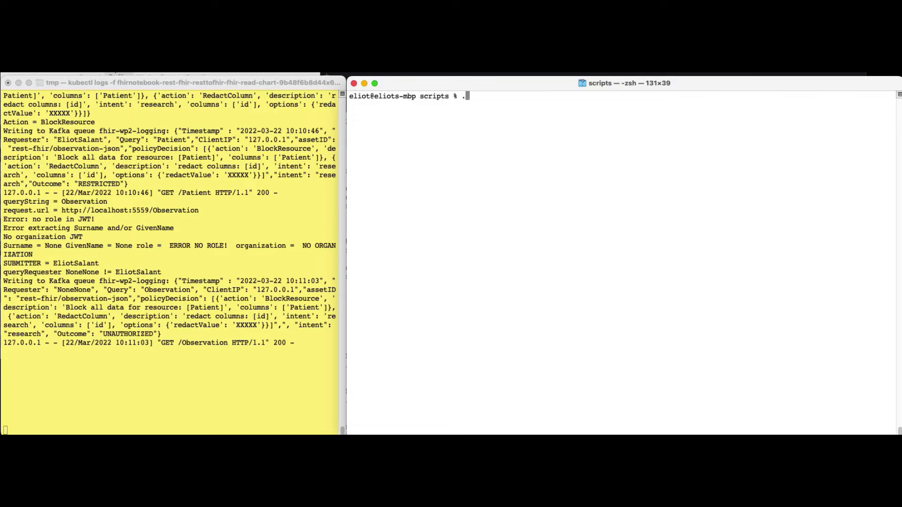
type("/curlRequest.sh")
key("Return")
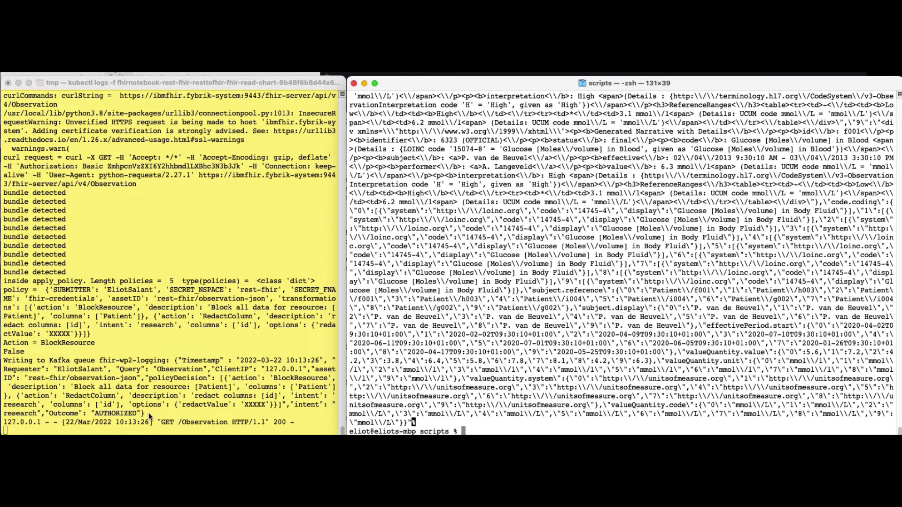
left_click(118, 415)
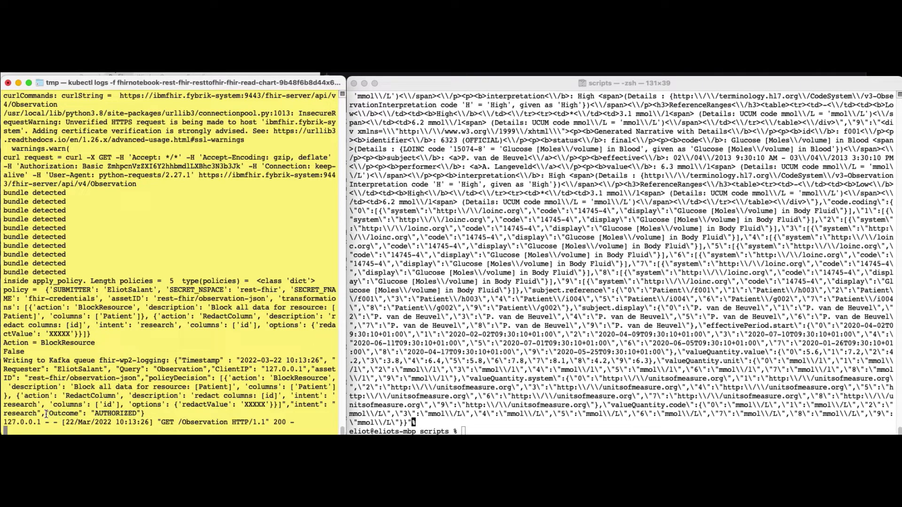
left_click_drag(45, 414, 140, 414)
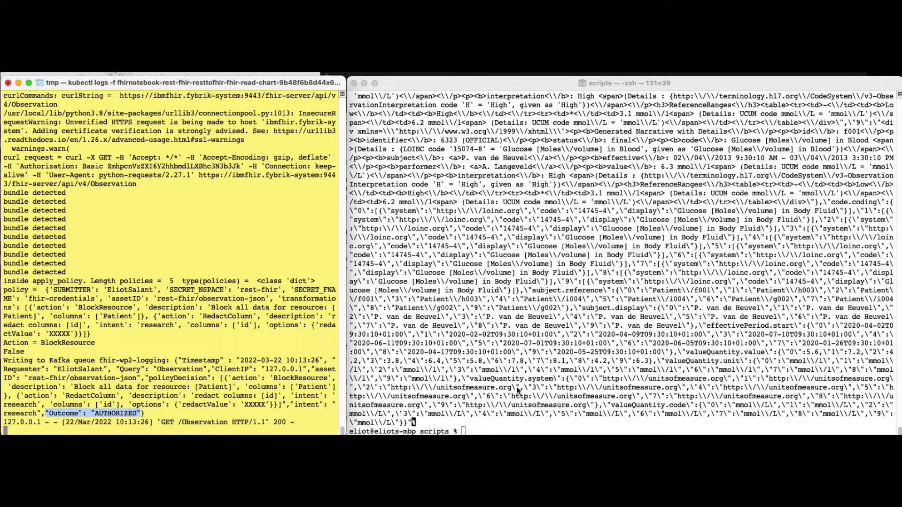
left_click(555, 389)
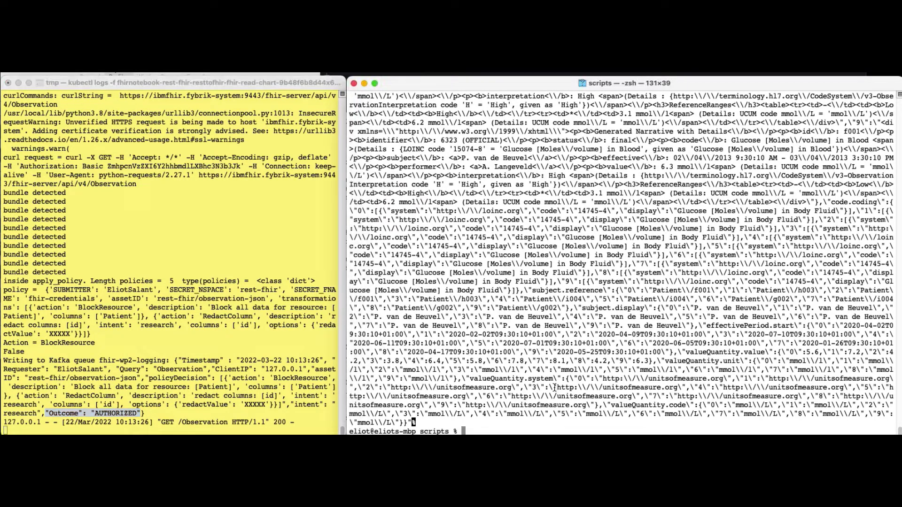
type("more cul")
type("lRequest.sh")
Copy the curl command from curlRequest.sh and run it against Patient instead of Observation
key("Return")
key("q")
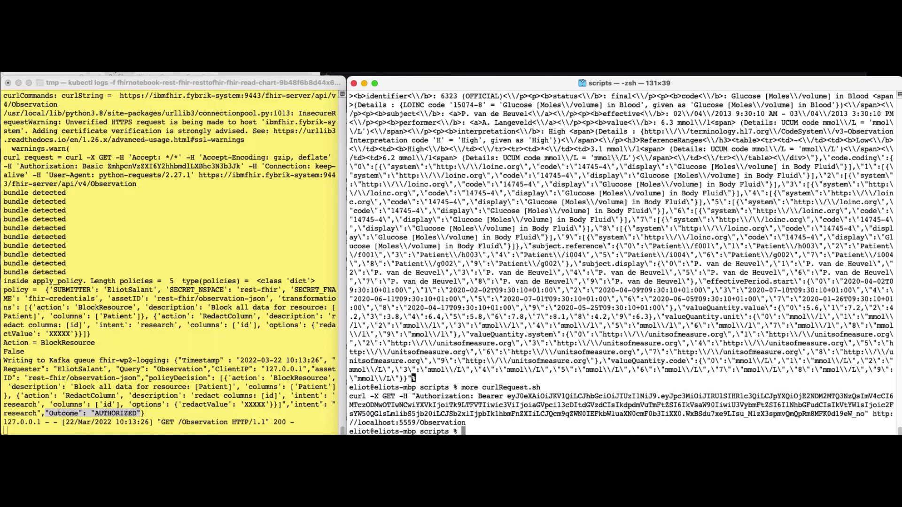
left_click_drag(350, 396, 419, 420)
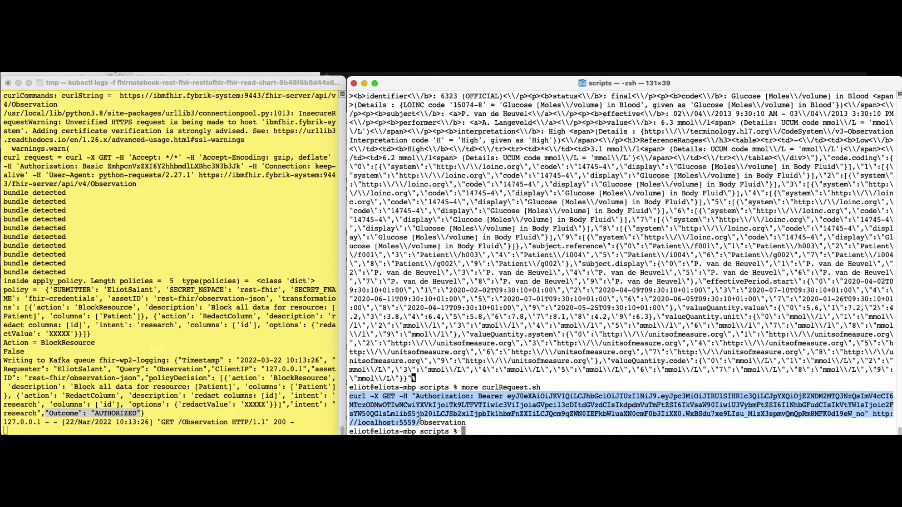
key("super+c")
key("super+v")
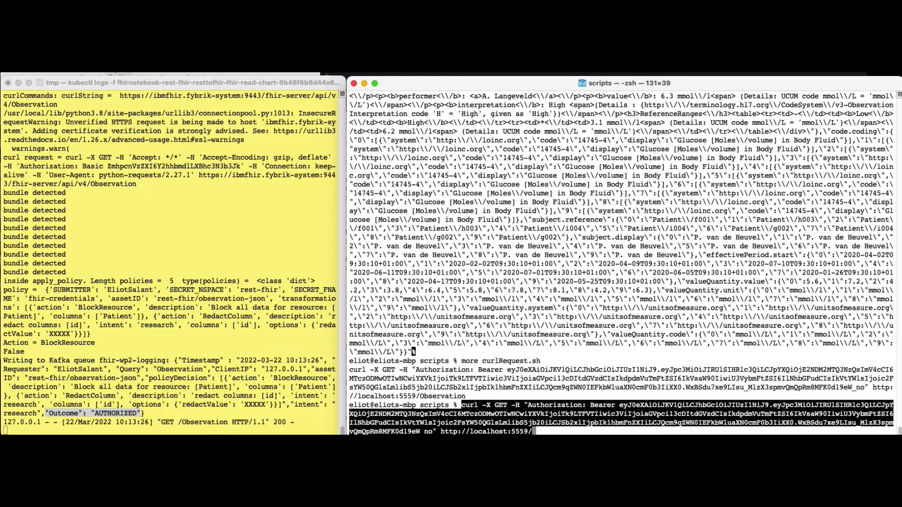
type("Pat")
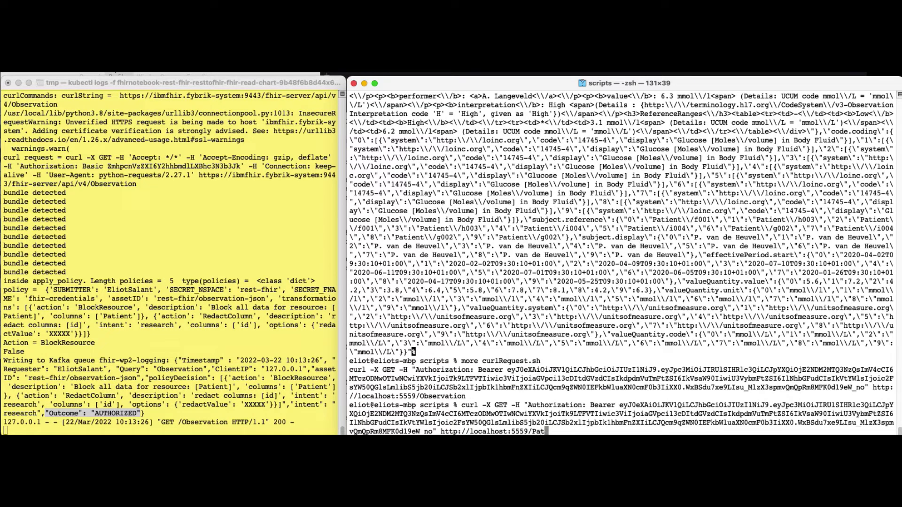
type("ient")
key("Return")
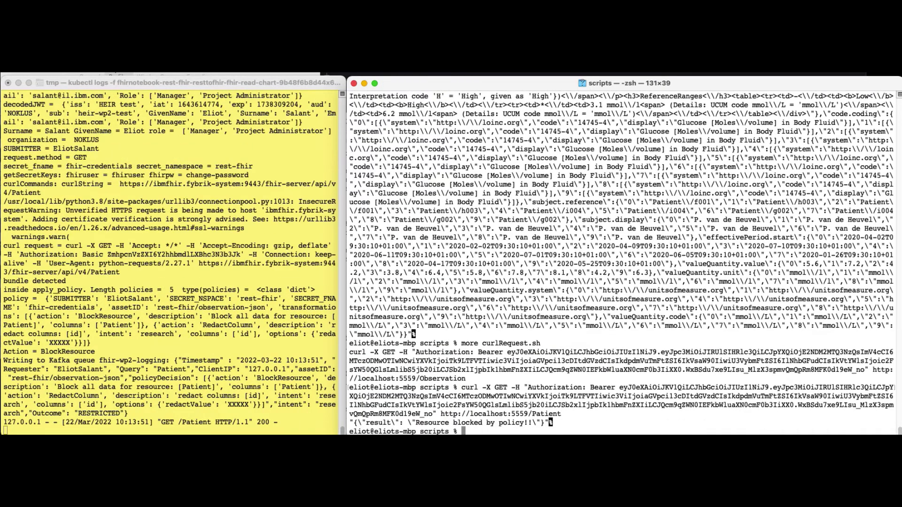
Highlight "Resource blocked by policy!!" and the RESTRICTED outcome in the log
left_click_drag(416, 423, 528, 423)
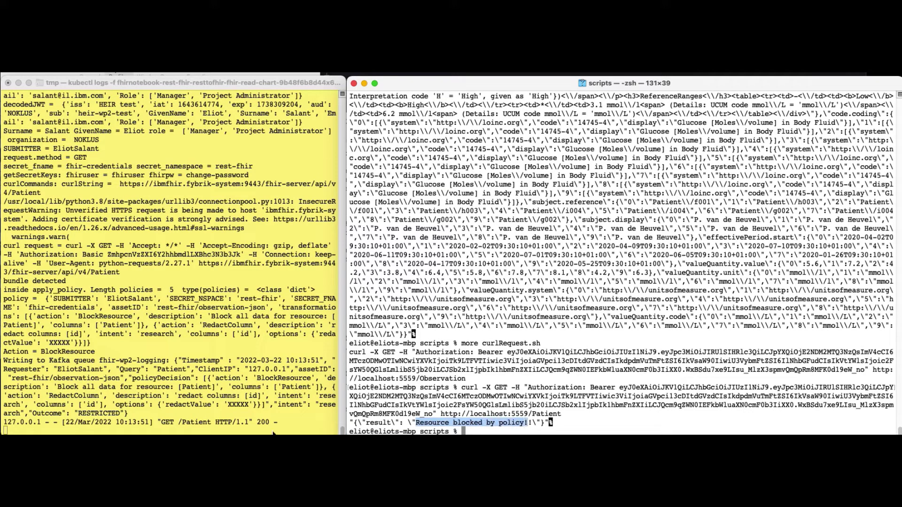
left_click(130, 419)
left_click_drag(32, 414, 123, 413)
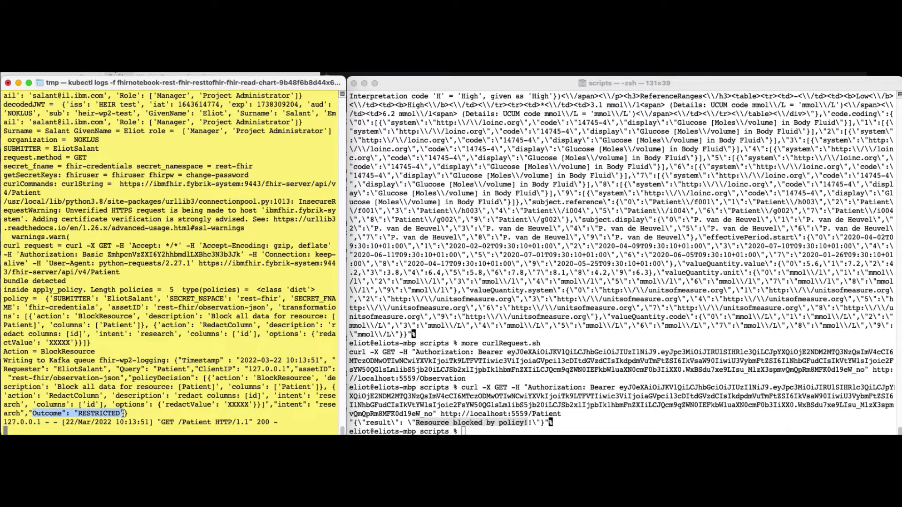
left_click(573, 397)
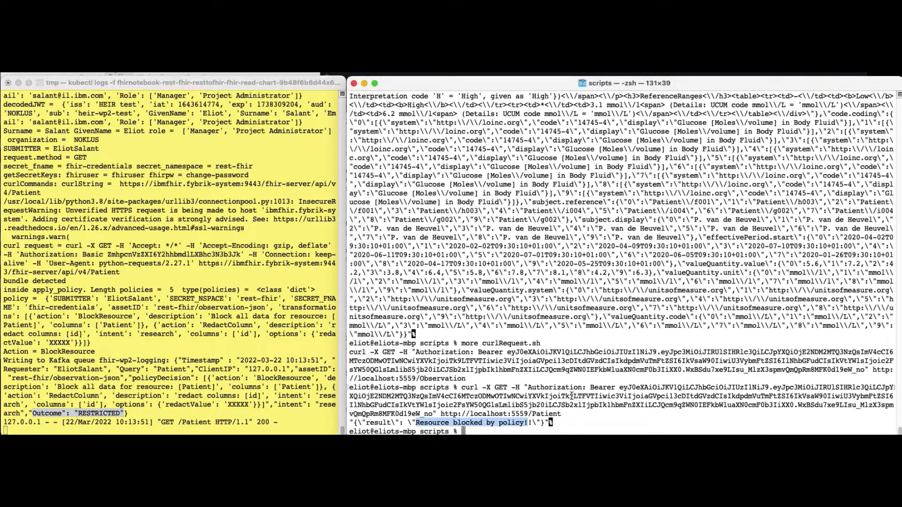
Run ./curlRequestBadJWT.sh, highlighting "Unauthorized access attempt!" and the UNAUTHORIZED log outcome
type("./cur")
key("Tab")
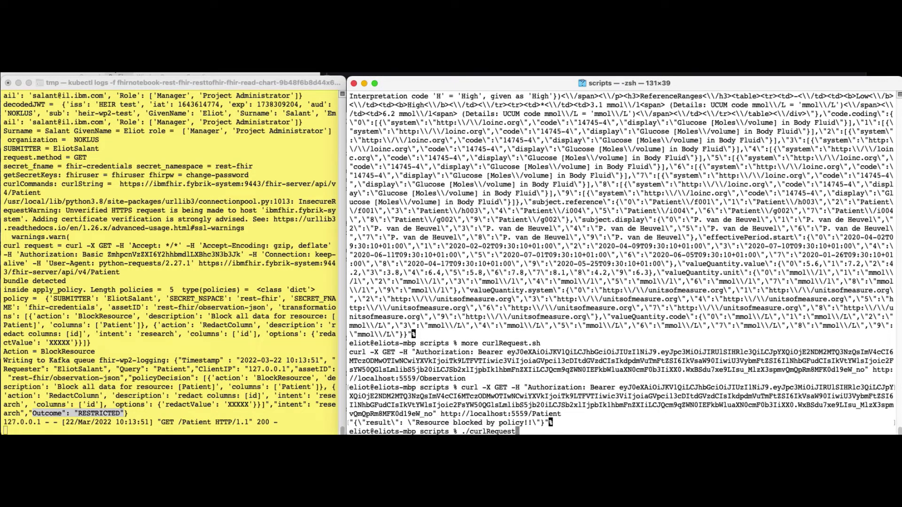
type("B")
key("Tab")
key("Return")
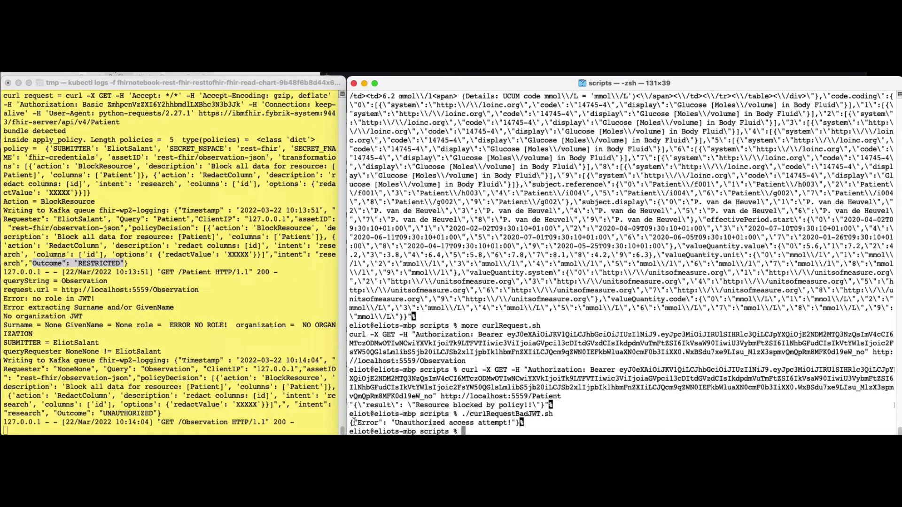
left_click_drag(354, 422, 517, 423)
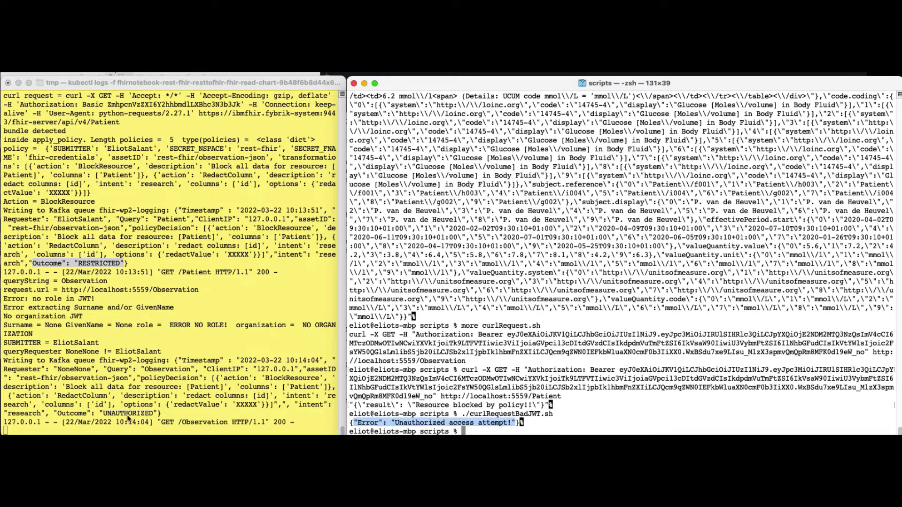
left_click(60, 412)
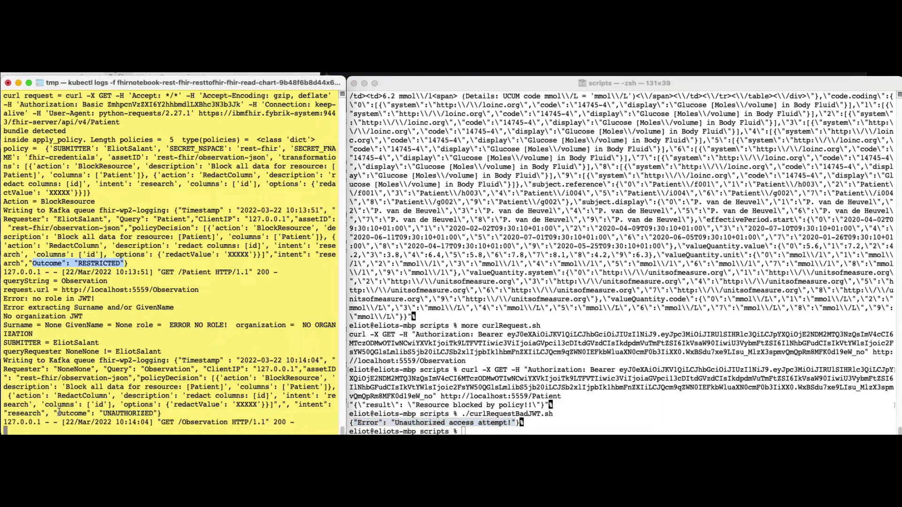
left_click_drag(59, 413, 160, 414)
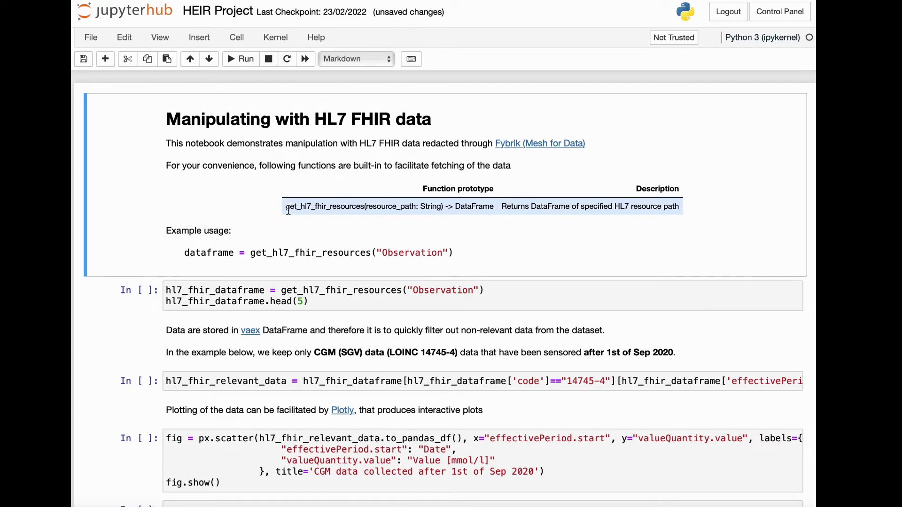
Run the get_hl7_fhir_resources("Observation") cell to show the first five rows
left_click_drag(286, 206, 441, 213)
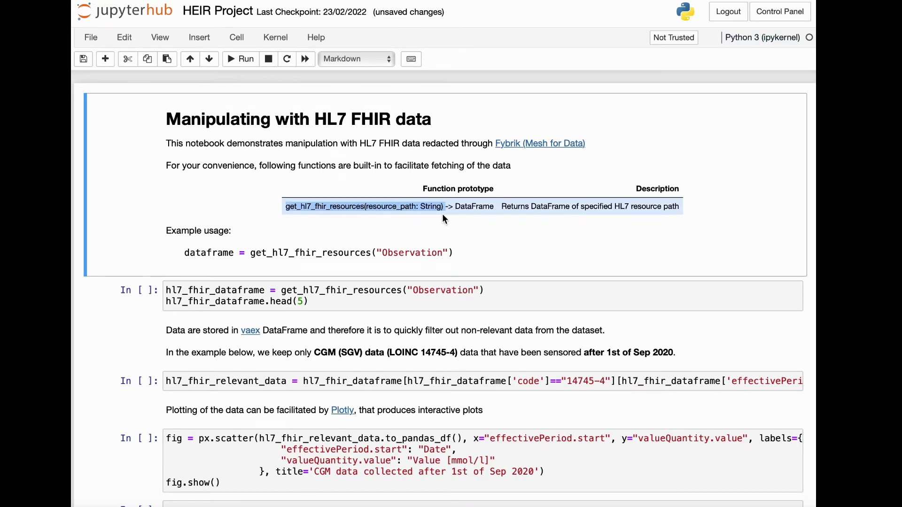
left_click(443, 219)
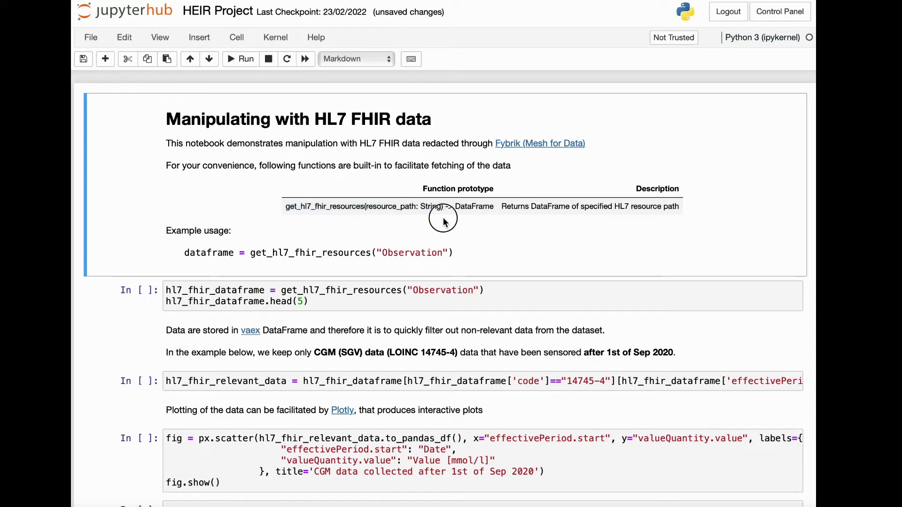
left_click(338, 301)
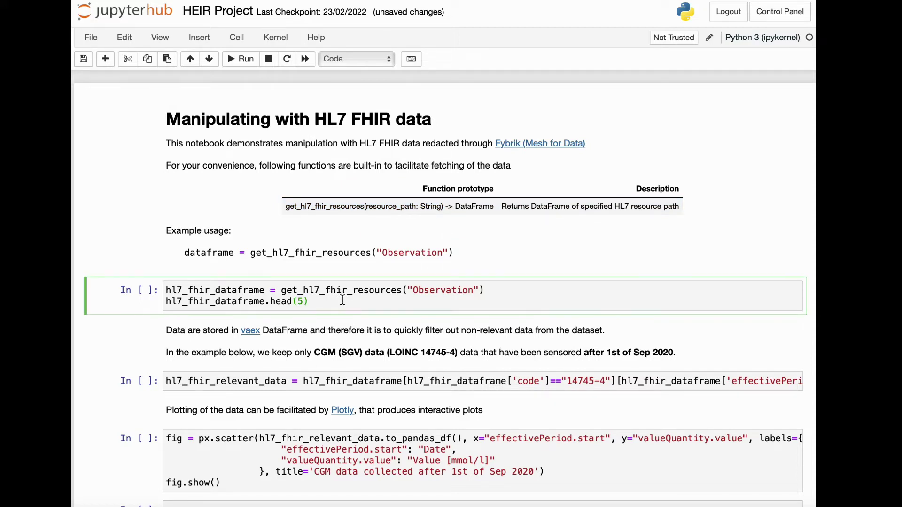
key("shift+Return")
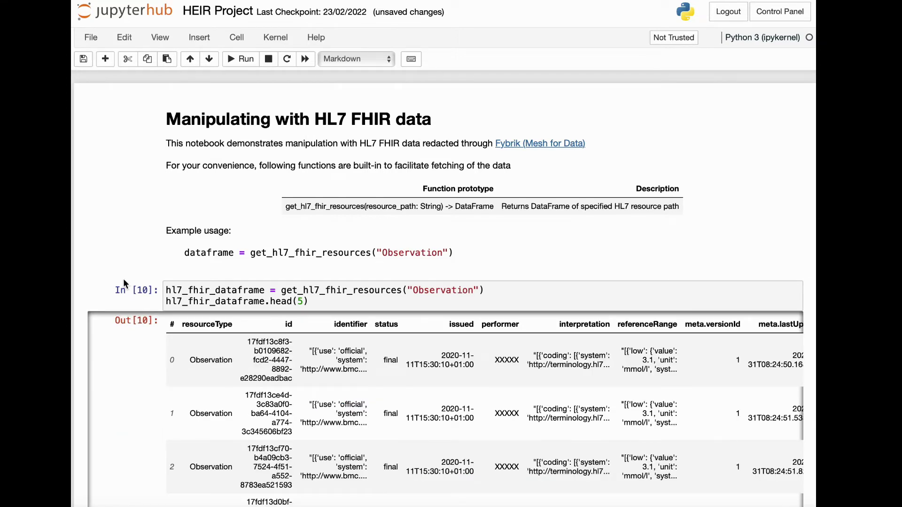
Scroll across the Out[10] Observation table to show the XXXXX performer and subject values
scroll(123, 283, "down", 3)
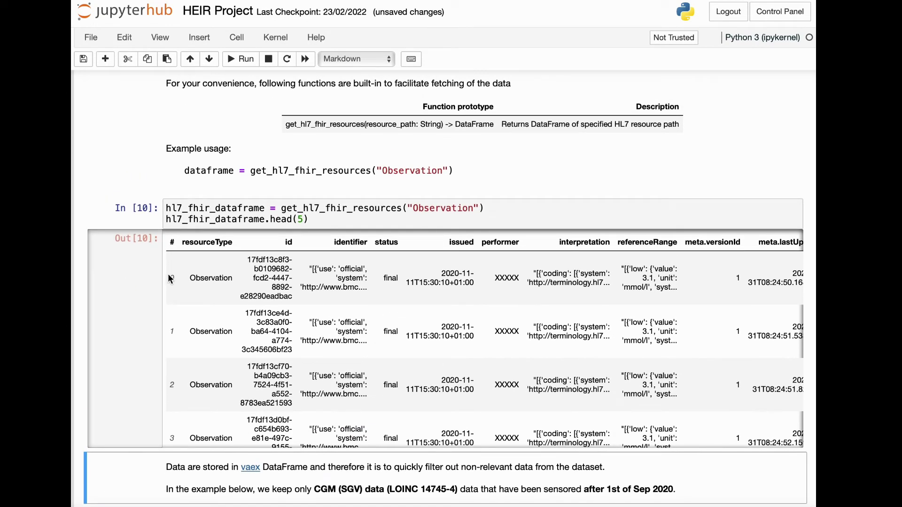
scroll(281, 291, "right", 5)
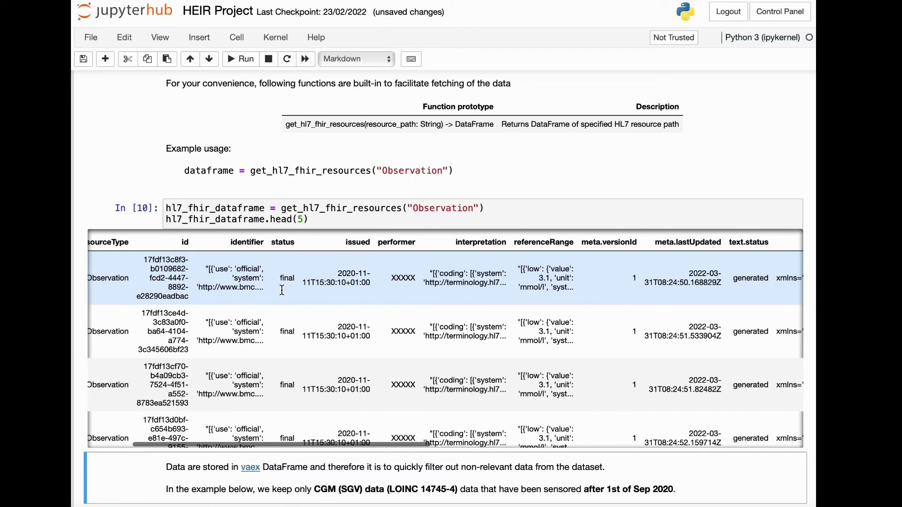
left_click(390, 280)
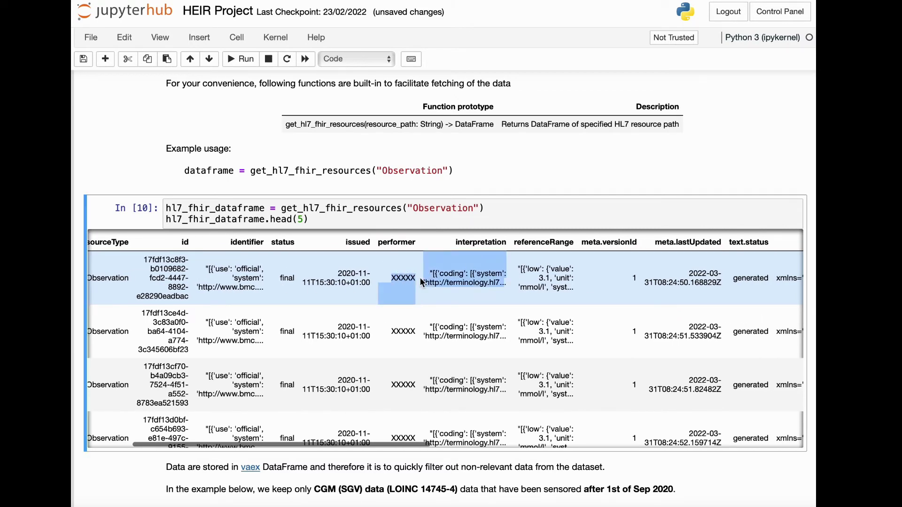
scroll(418, 280, "right", 10)
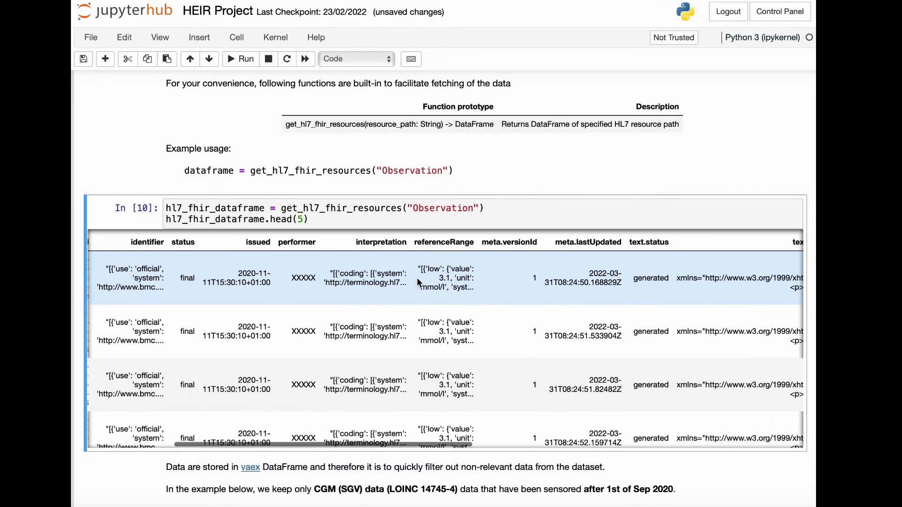
scroll(418, 281, "right", 3)
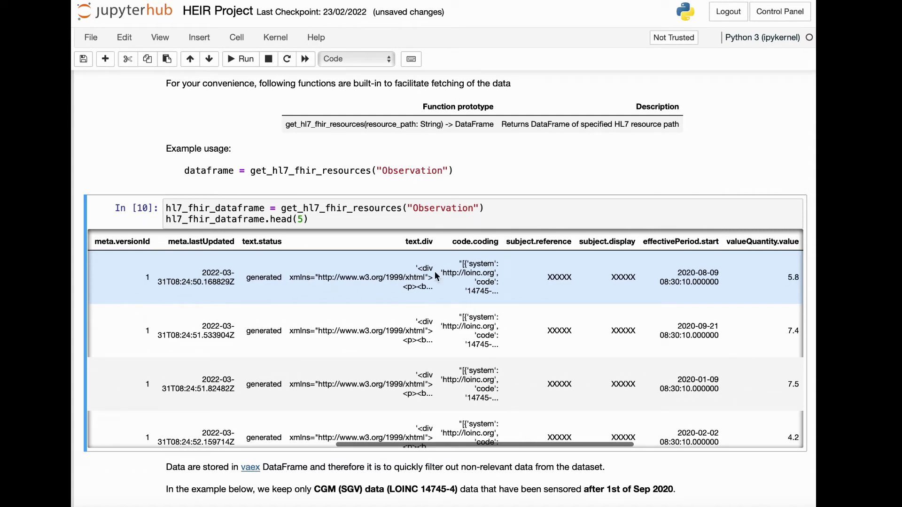
scroll(547, 339, "down", 2)
left_click_drag(547, 334, 575, 334)
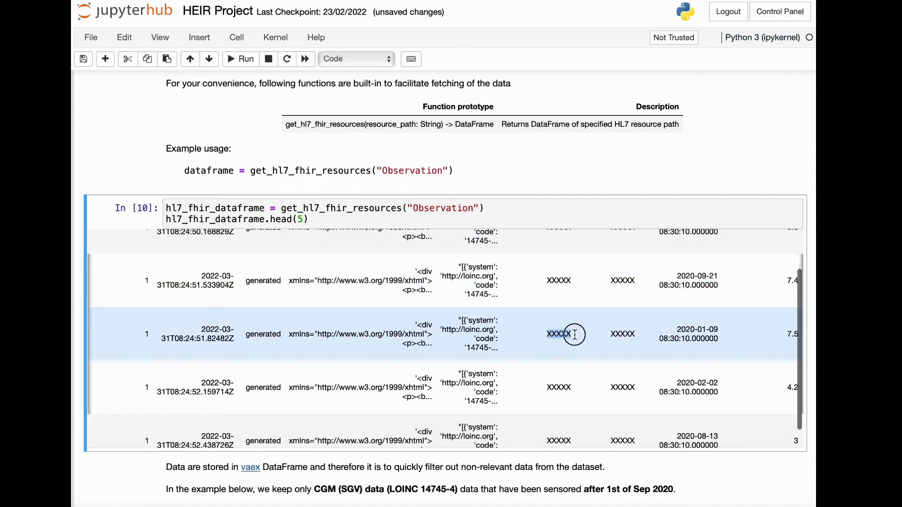
scroll(574, 335, "up", 5)
scroll(574, 334, "left", 10)
key("Down")
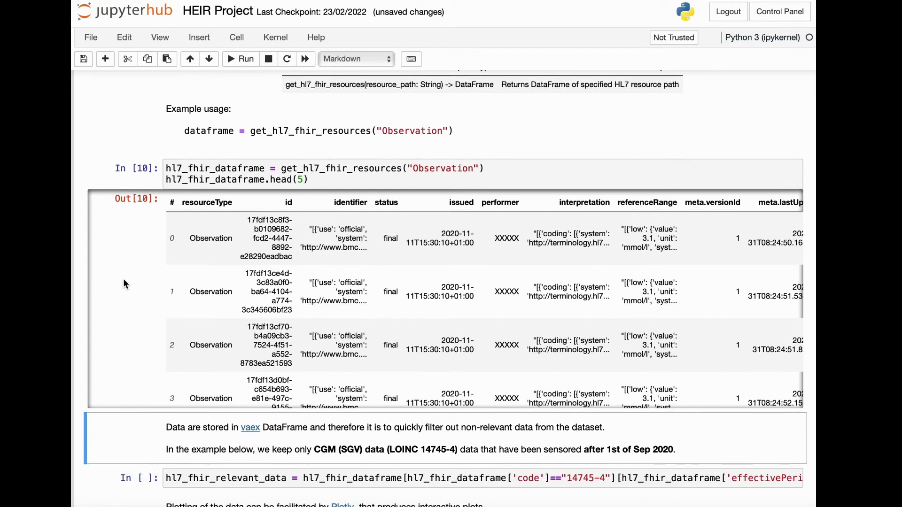
scroll(124, 279, "up", 2)
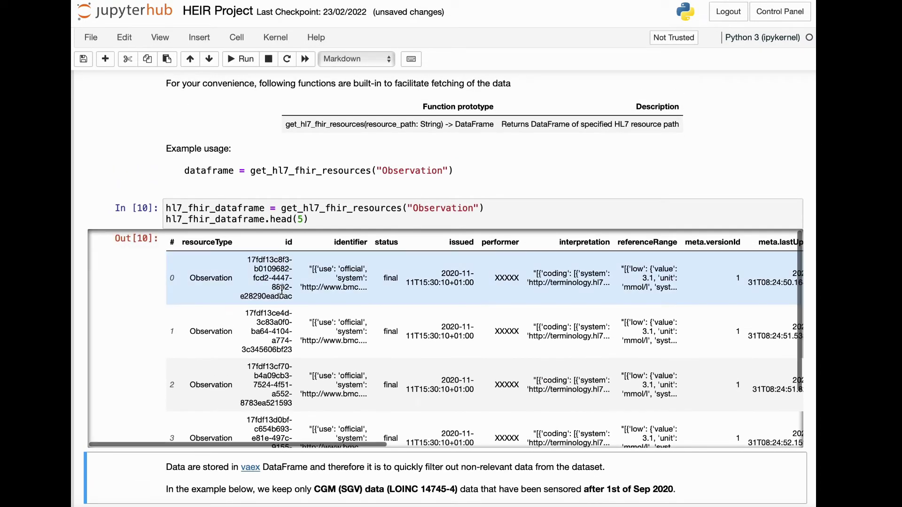
scroll(282, 290, "right", 2)
scroll(282, 290, "right", 2)
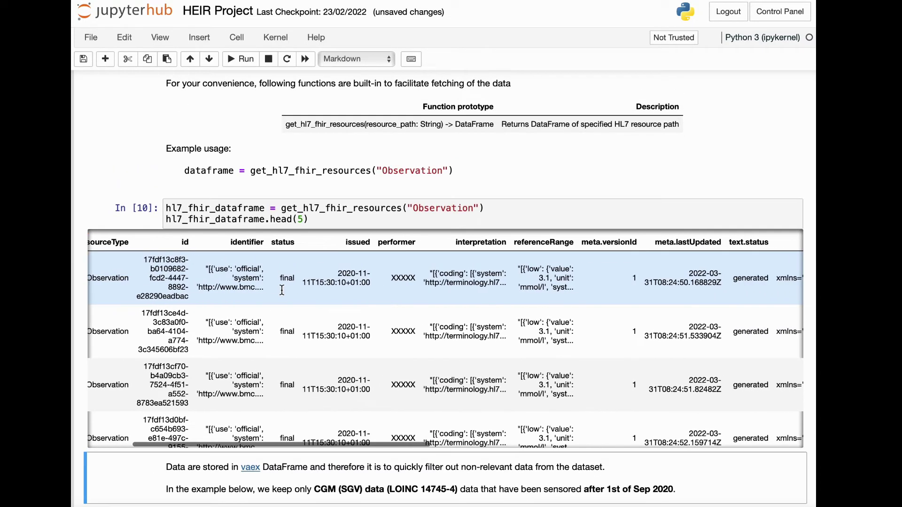
left_click(393, 277)
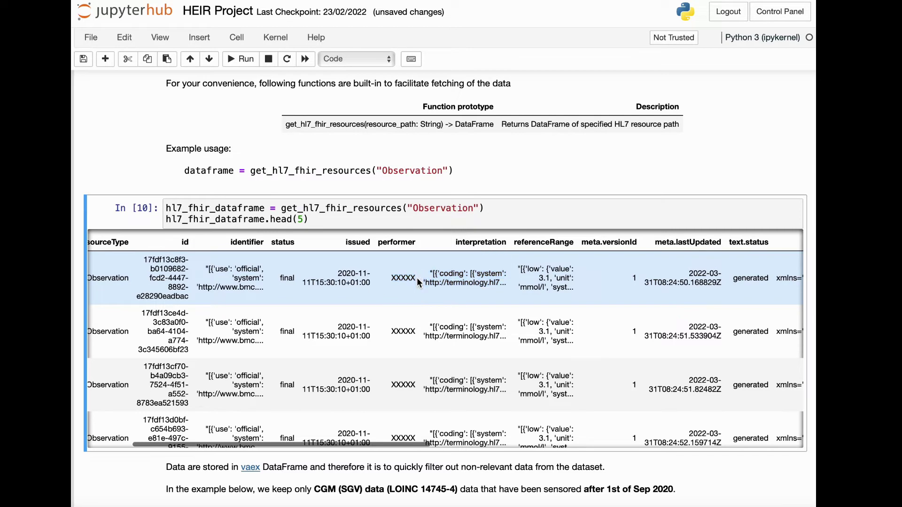
scroll(416, 277, "right", 4)
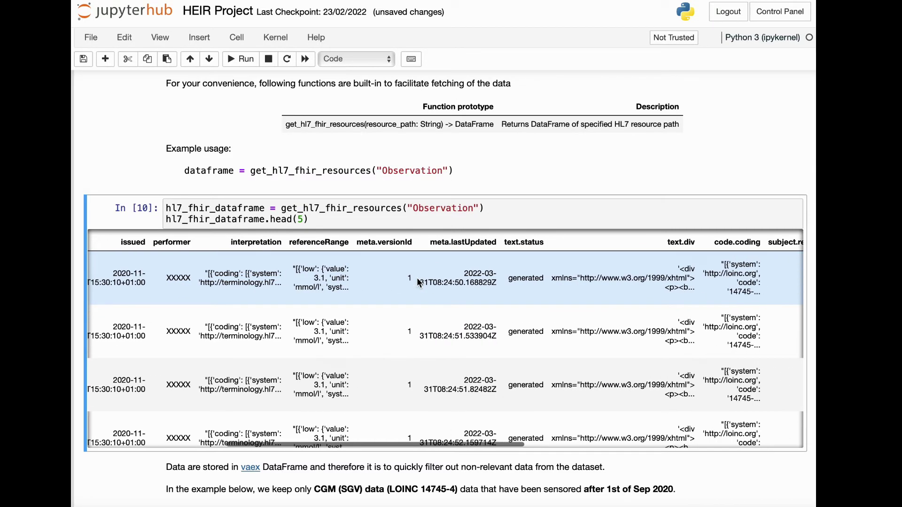
Re-run the Observation cell and inspect the XXXXX-redacted subject.reference and subject.display columns
key("shift+Return")
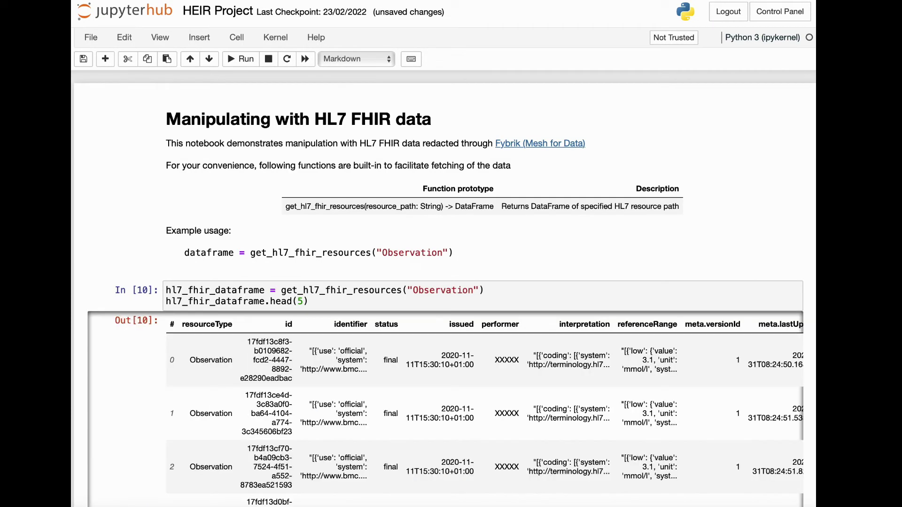
scroll(126, 284, "down", 5)
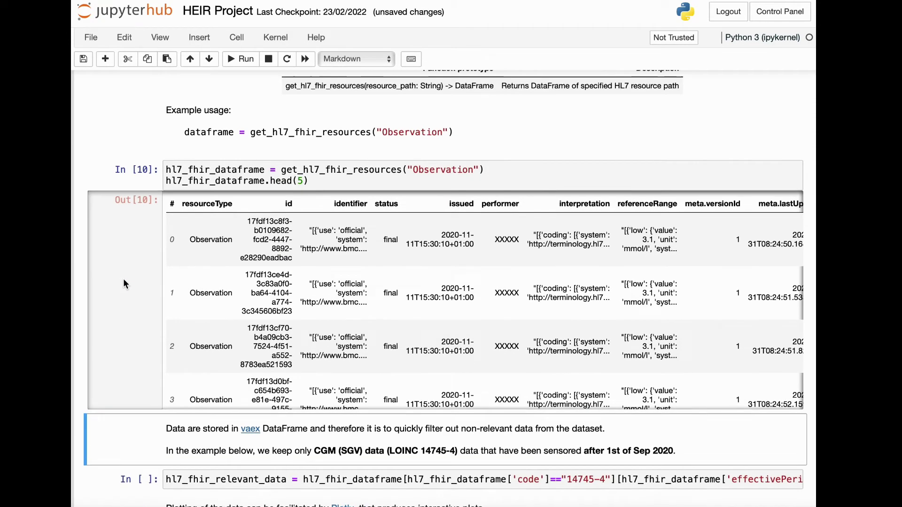
scroll(125, 284, "up", 2)
scroll(282, 290, "right", 3)
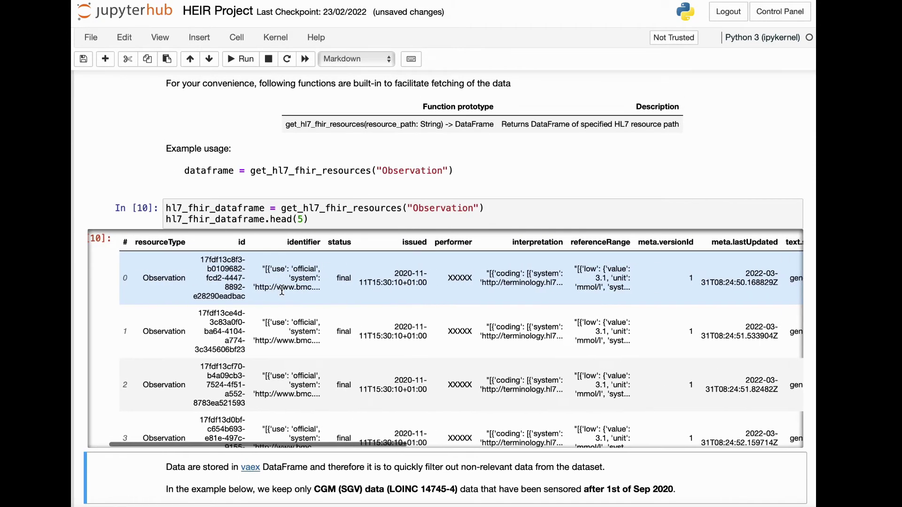
scroll(282, 290, "right", 3)
left_click_drag(394, 277, 419, 277)
left_click(416, 277)
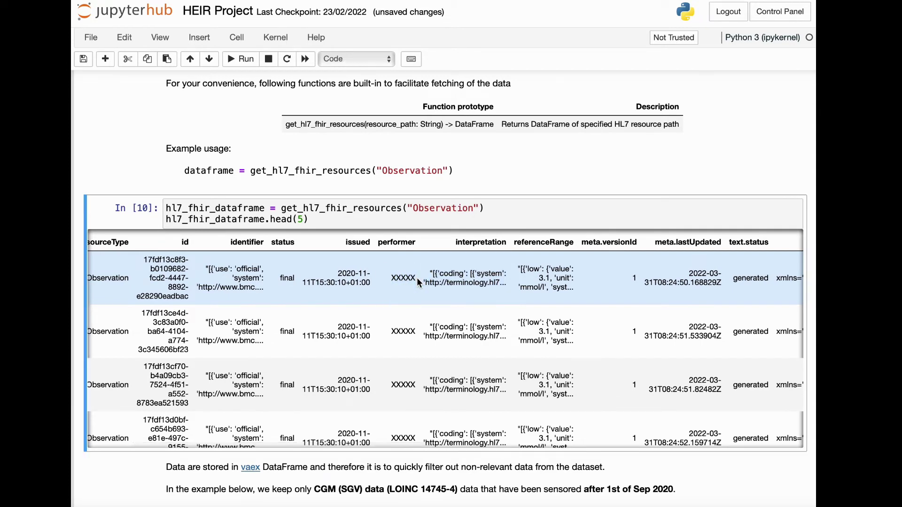
scroll(416, 277, "right", 10)
scroll(416, 277, "right", 15)
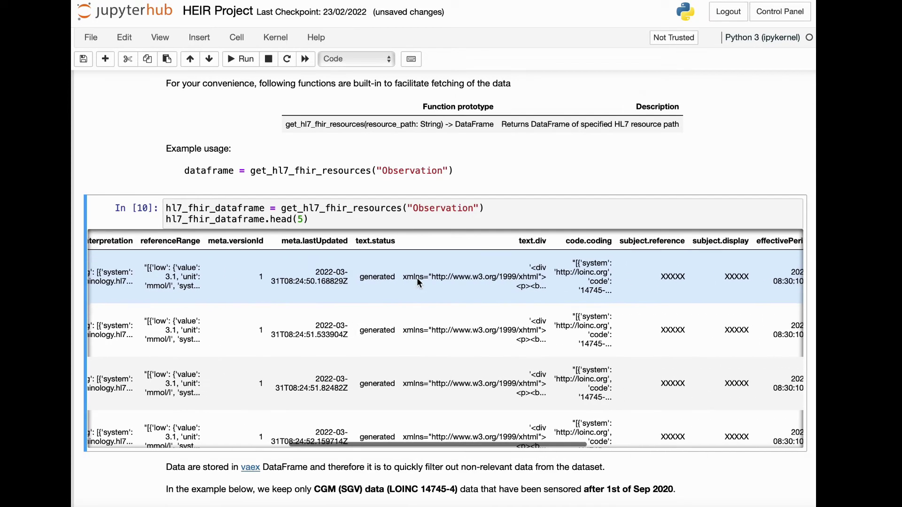
scroll(557, 289, "right", 1)
scroll(546, 337, "down", 3)
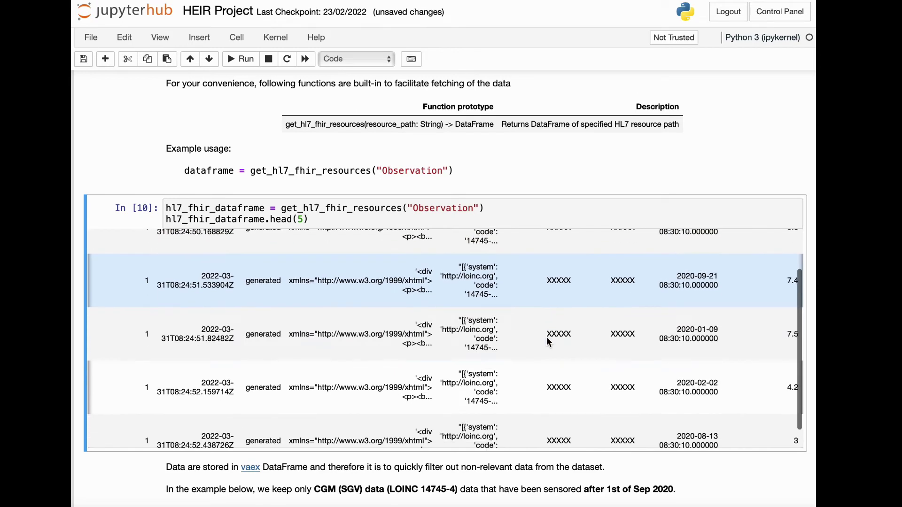
left_click(547, 334)
scroll(574, 334, "up", 3)
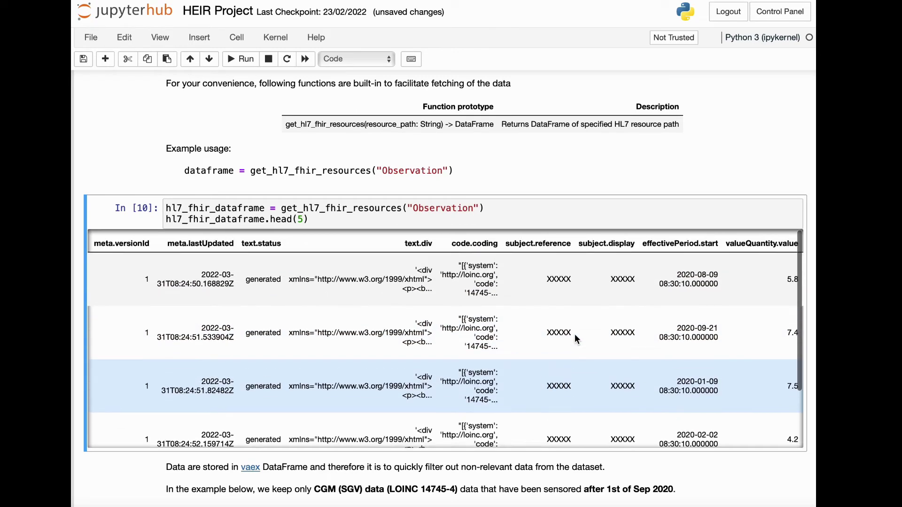
scroll(574, 334, "down", 4)
scroll(574, 334, "down", 3)
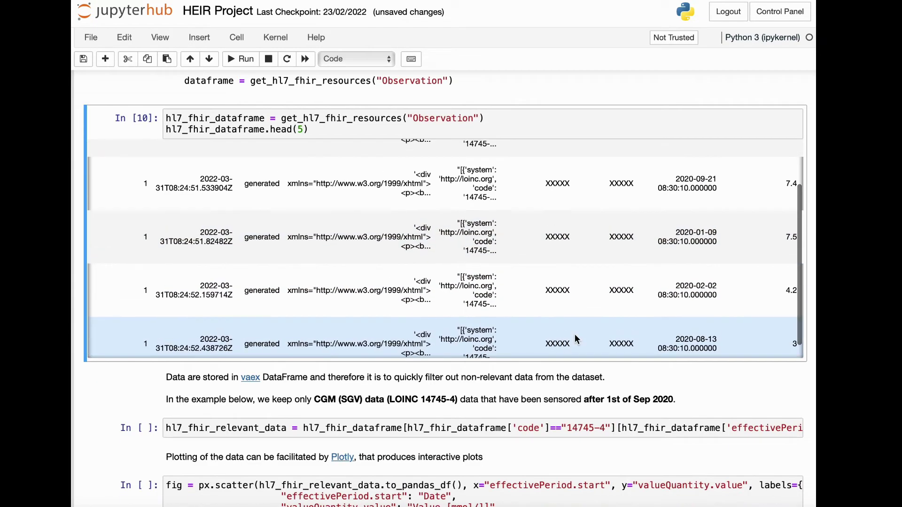
scroll(540, 379, "up", 1)
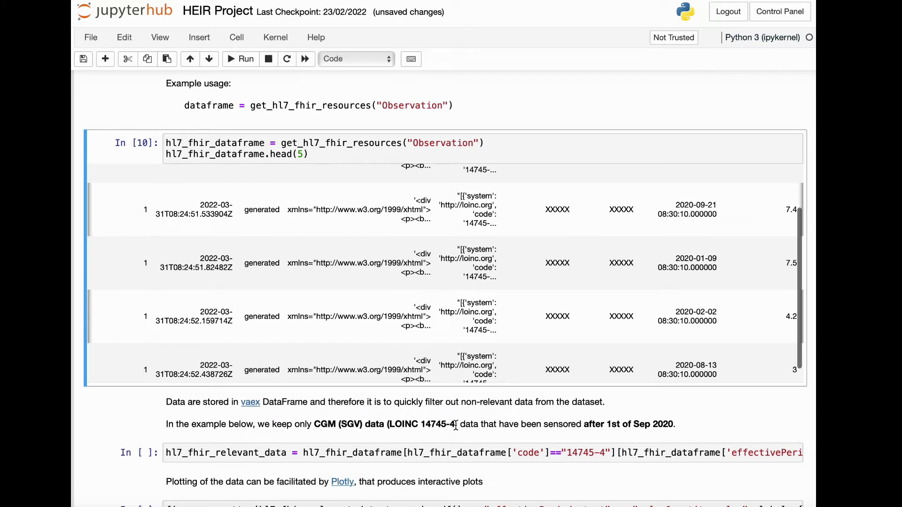
Run the hl7_fhir_relevant_data cell filtering LOINC 14745-4 CGM observations
left_click(419, 453)
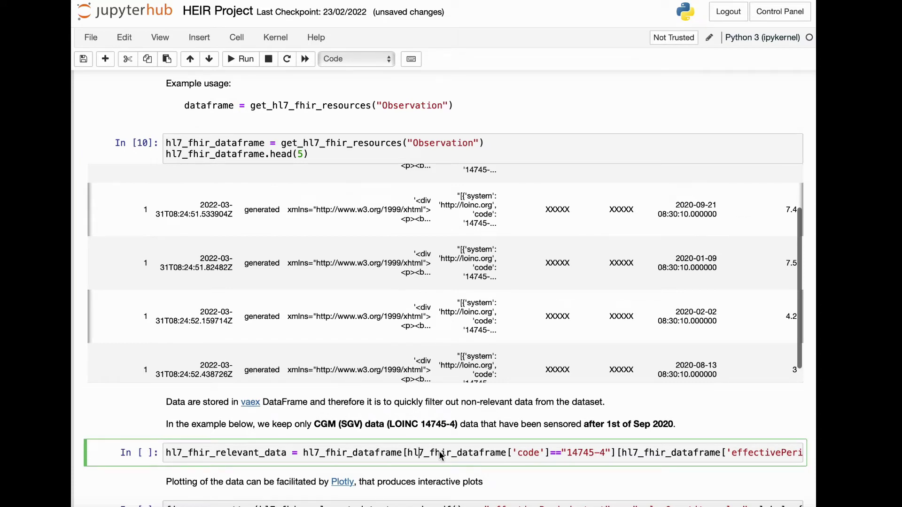
key("shift+Return")
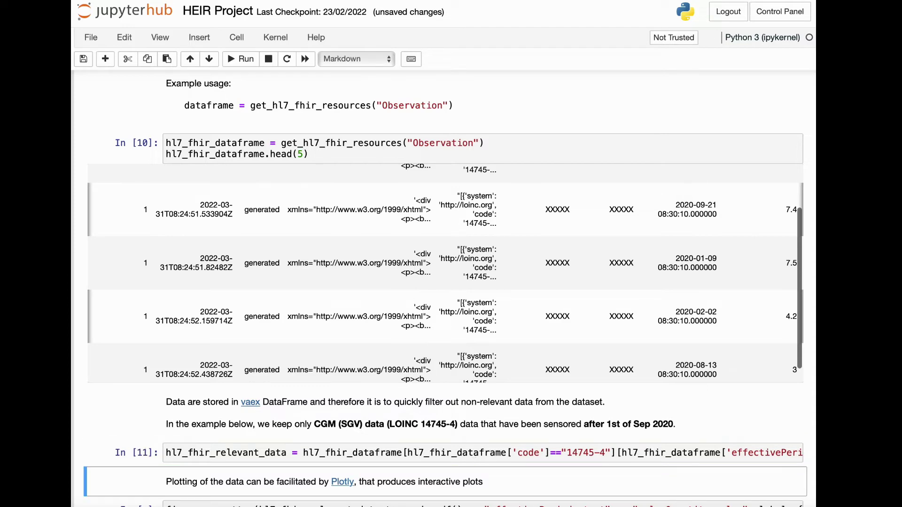
scroll(437, 463, "down", 3)
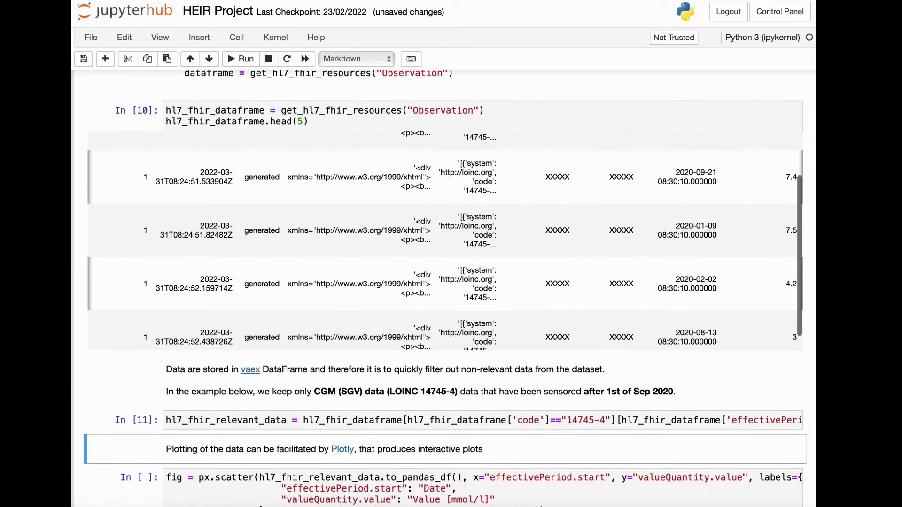